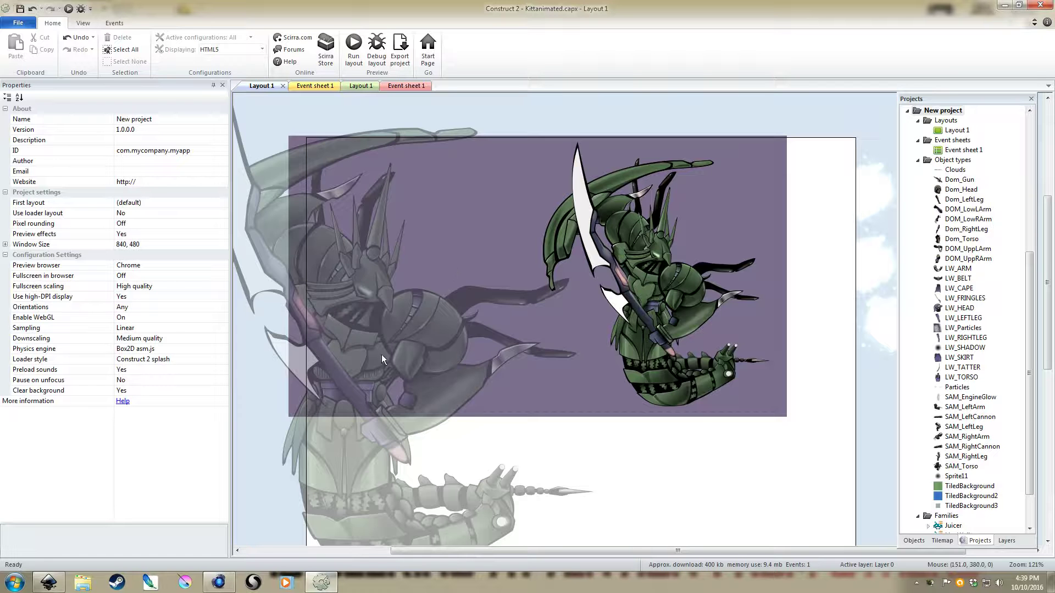
Step: Switch to the browser showing the Adam Warlock (Modern) sprite sheet on The Spriters Resource
click(243, 564)
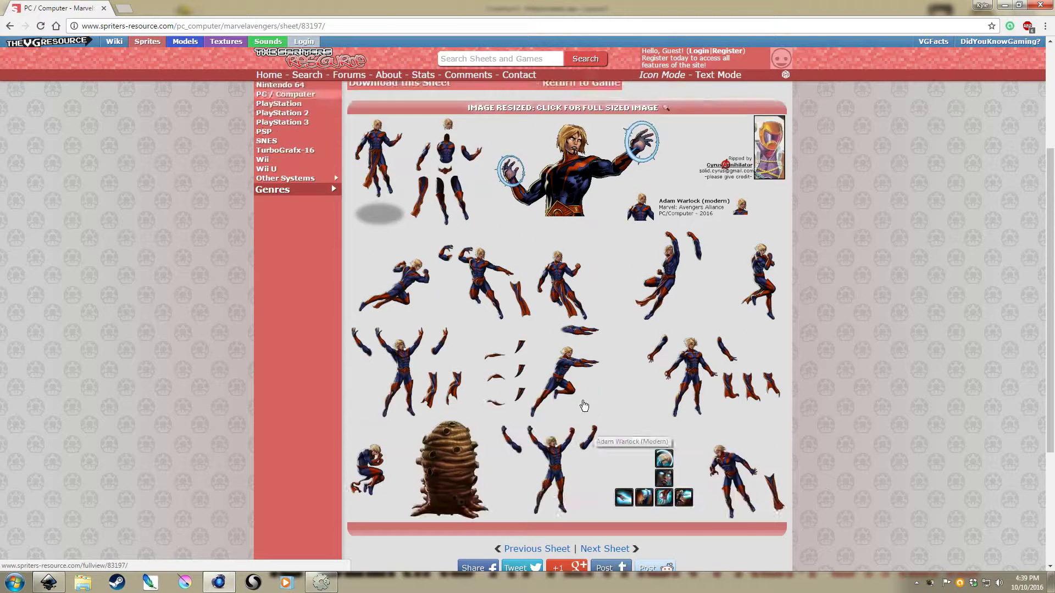
Step: View the full-size Adam Warlock sprite sheet, scroll through it, and go back to Construct 2
click(524, 321)
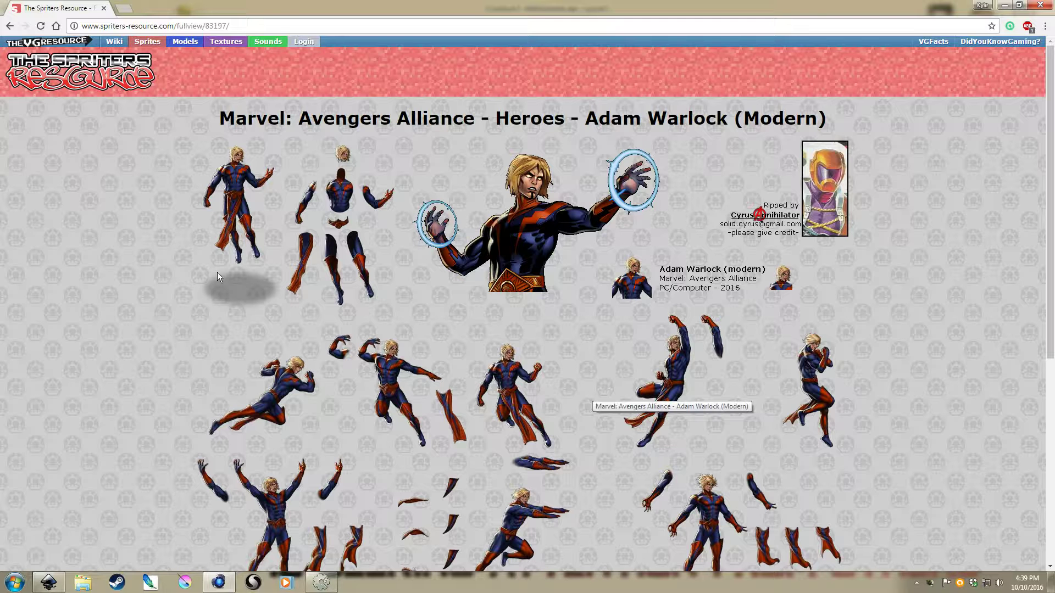
scroll(444, 233, down, 2)
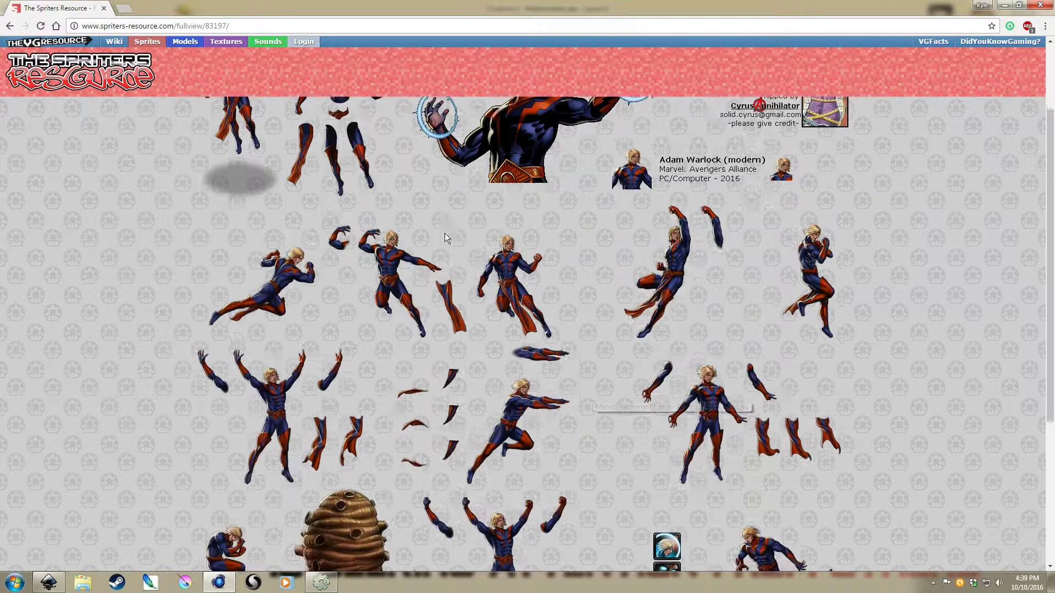
scroll(444, 233, down, 5)
scroll(598, 272, up, 5)
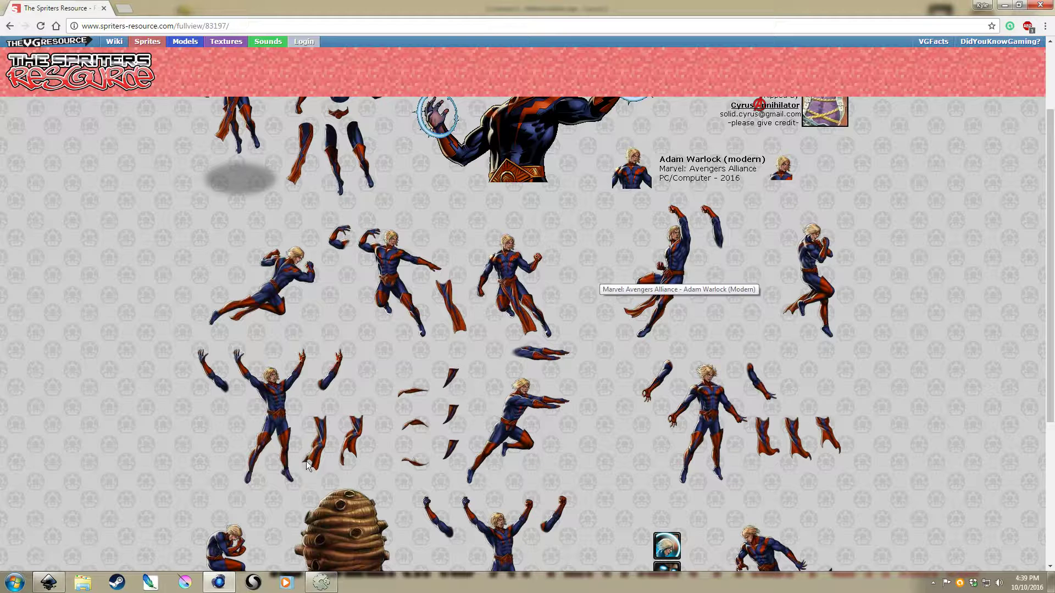
click(318, 582)
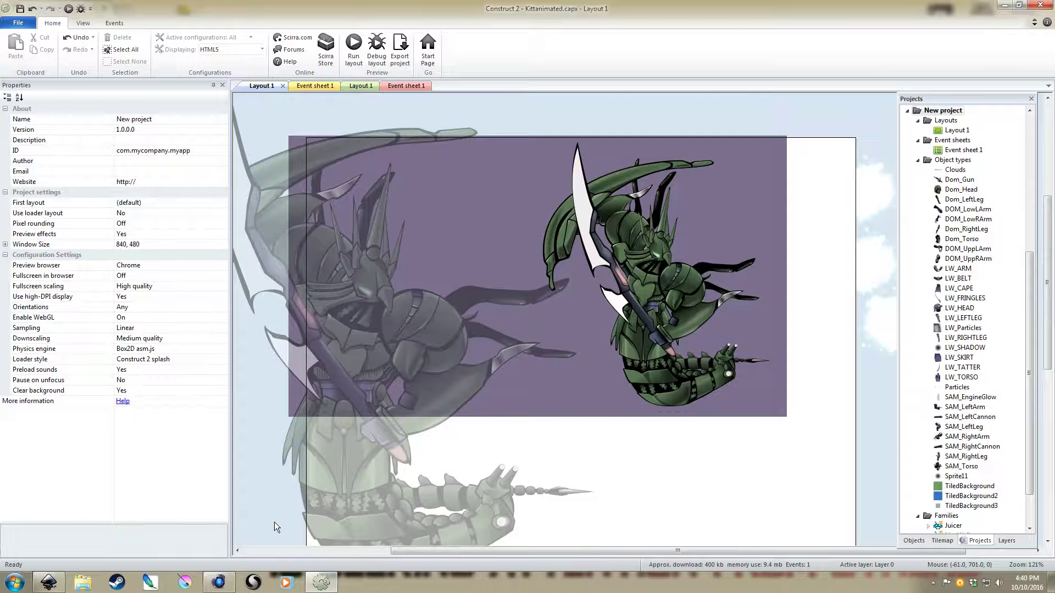
Step: Bring up the Inkscape window showing Kittani2.svg with the line art and green parts
click(57, 583)
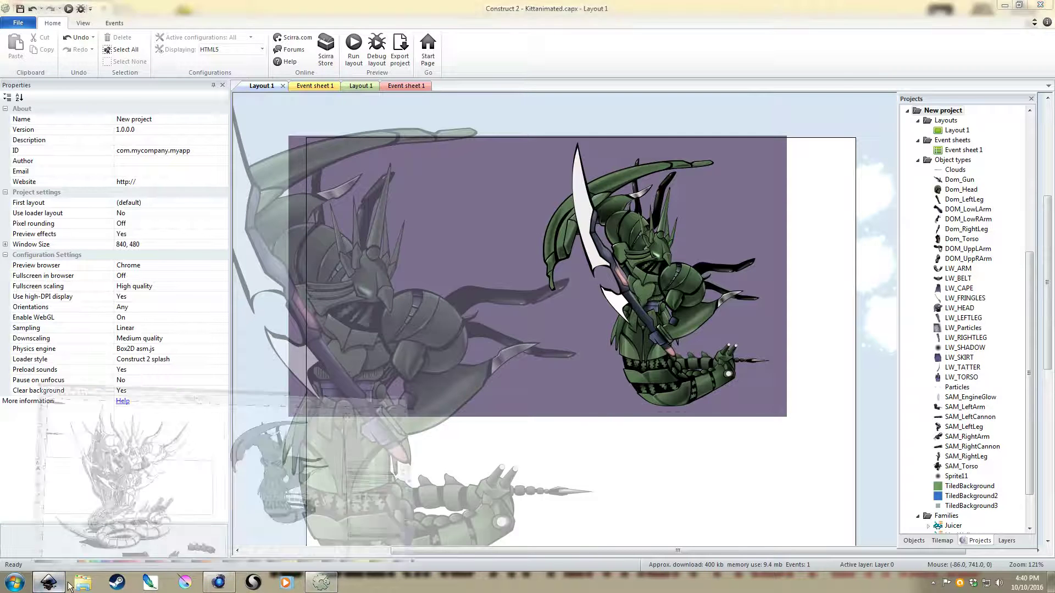
scroll(531, 187, up, 2)
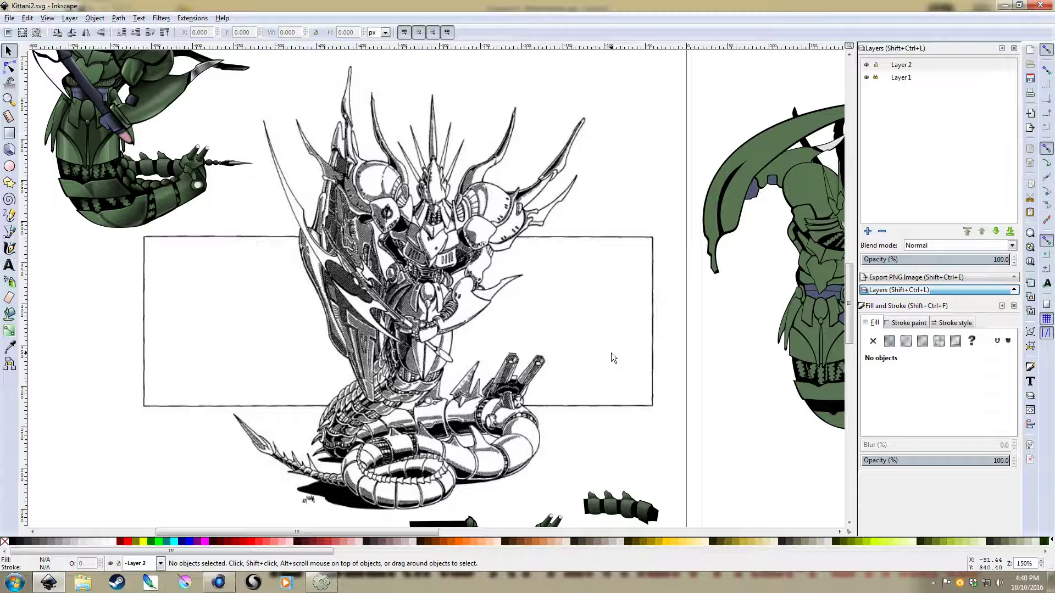
scroll(625, 301, right, 2)
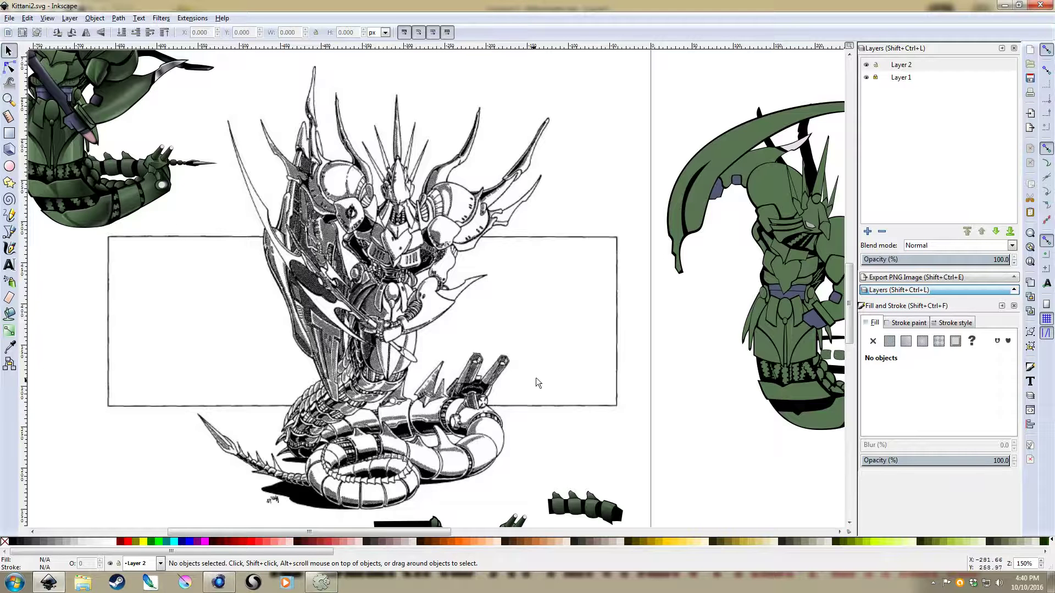
scroll(602, 389, up, 1)
scroll(603, 389, left, 1)
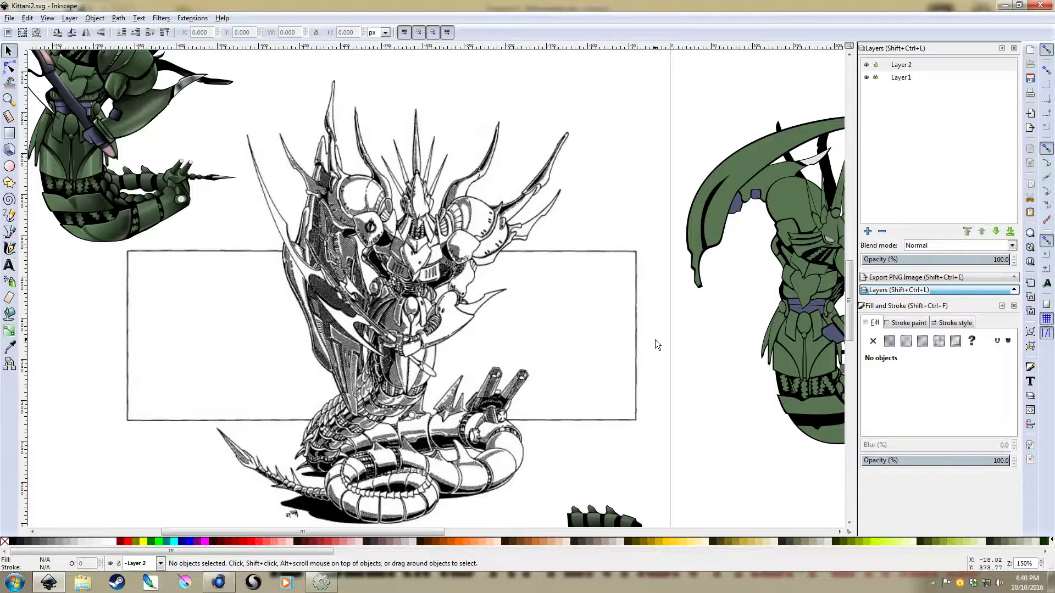
scroll(636, 336, right, 10)
scroll(595, 287, right, 4)
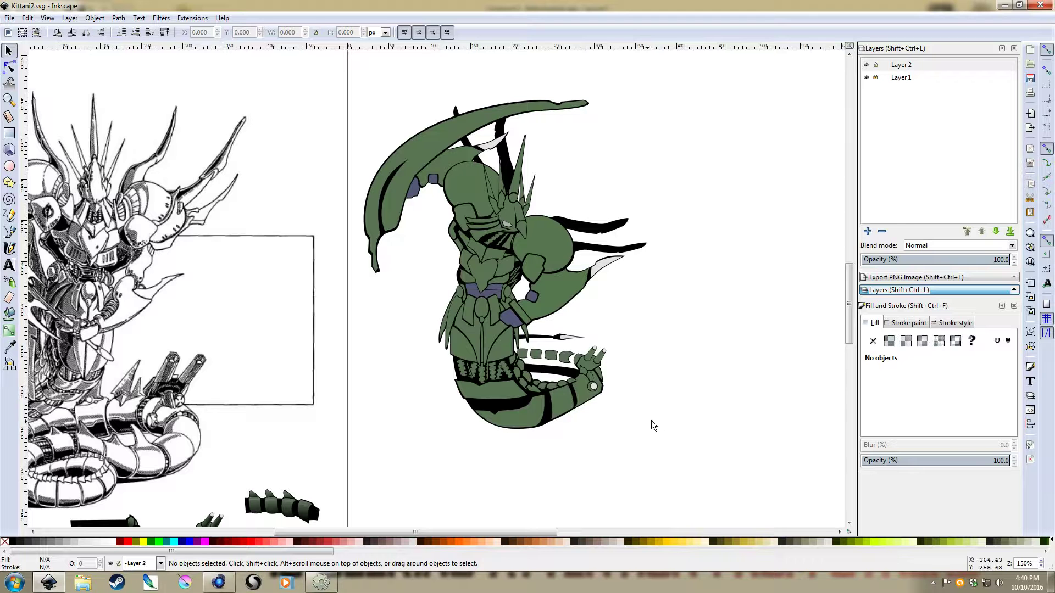
scroll(563, 450, up, 2)
scroll(474, 252, up, 15)
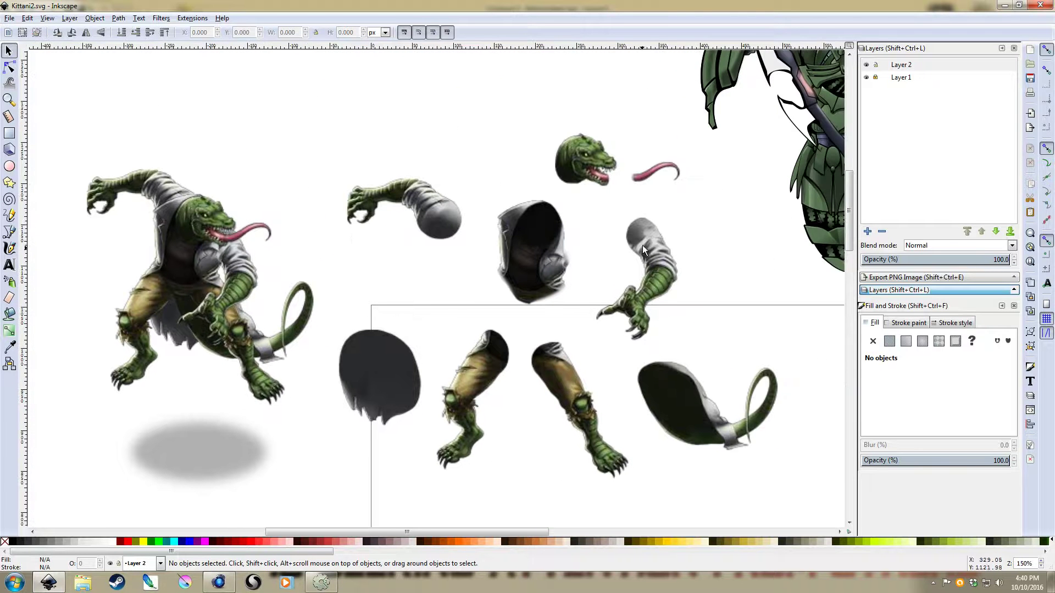
drag(644, 248, 618, 247)
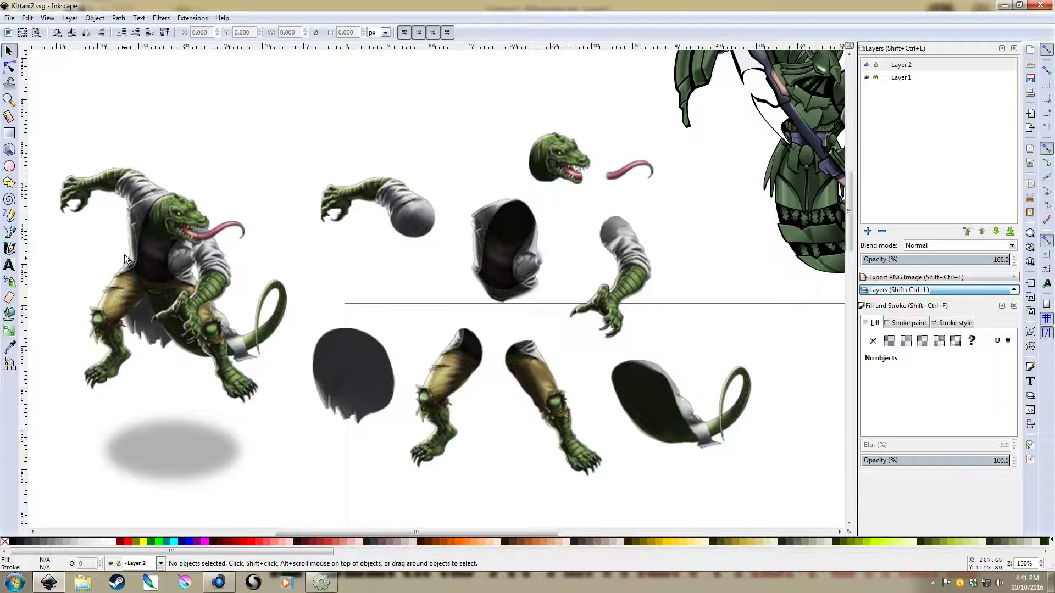
scroll(124, 255, left, 5)
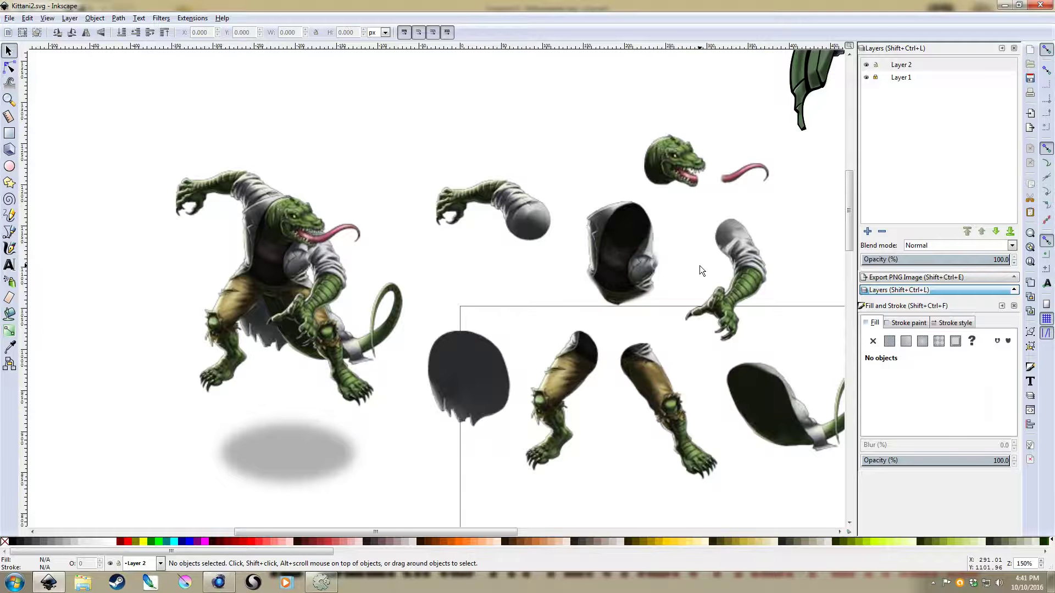
scroll(697, 267, right, 3)
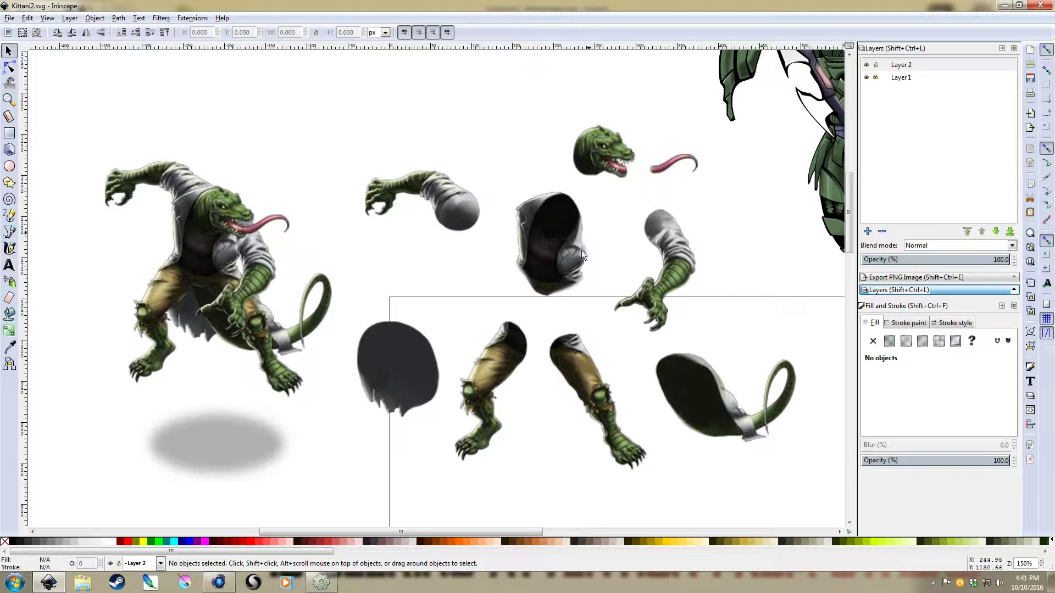
scroll(503, 315, down, 10)
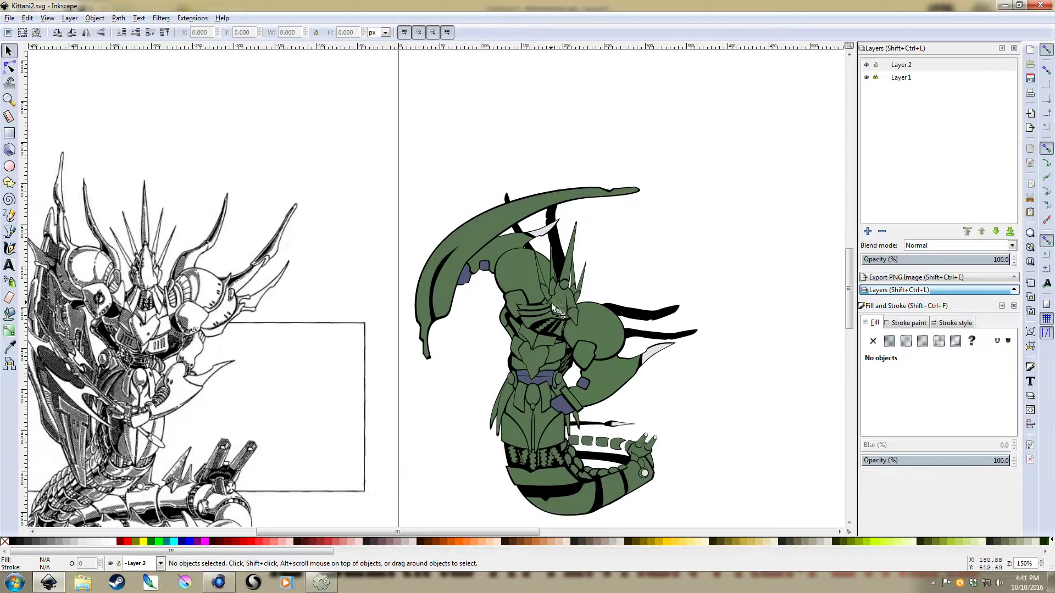
Step: Try pulling the green shield piece off the chest, then undo it
drag(562, 307, 659, 275)
key(ctrl+z)
key(Escape)
drag(651, 456, 602, 407)
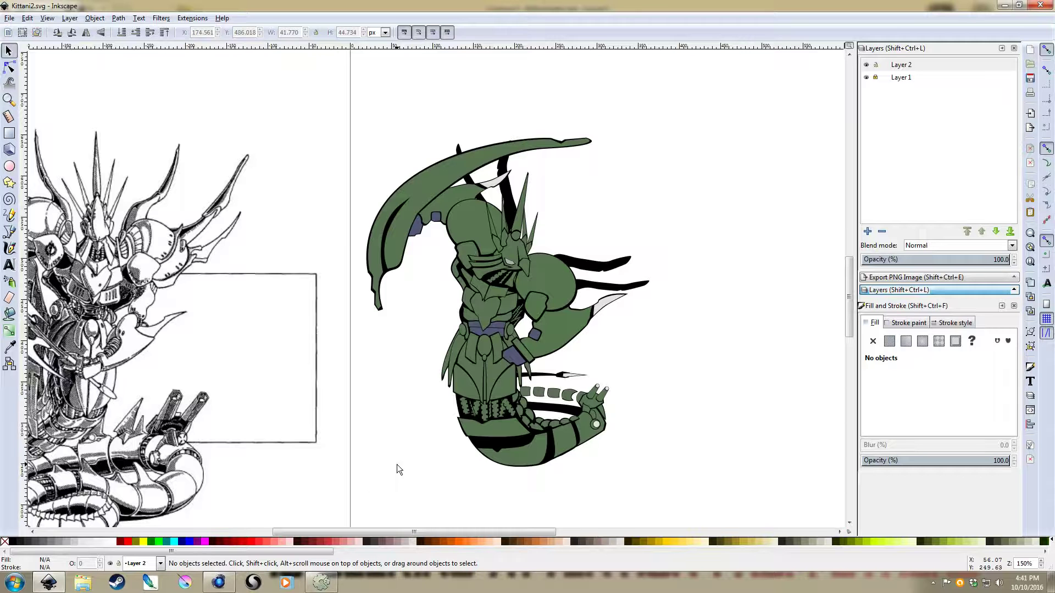
Step: Drag the round green shoulder ellipse off the figure to the right
click(569, 299)
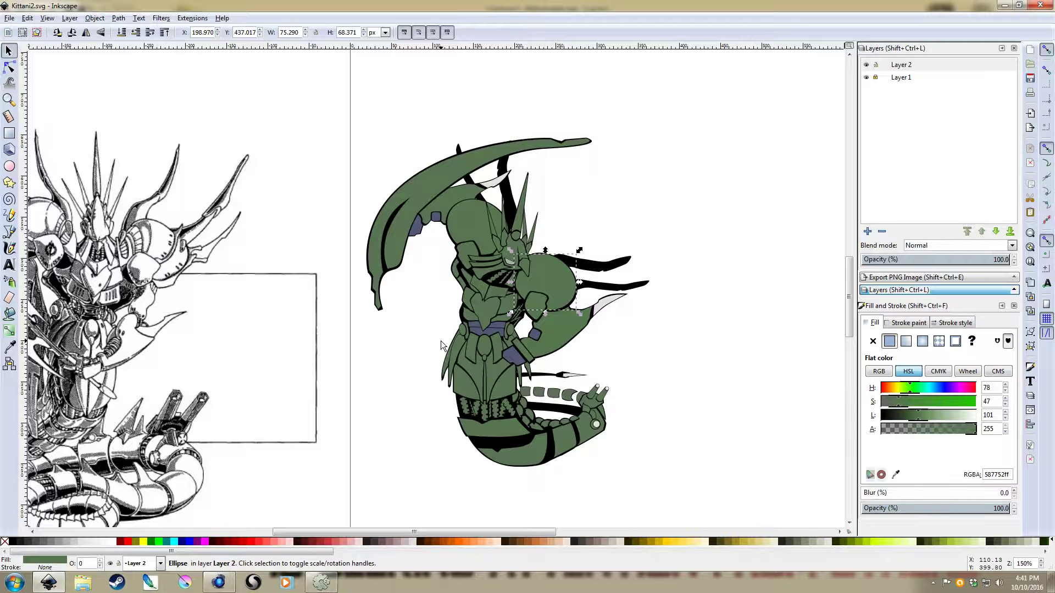
click(659, 291)
scroll(604, 280, right, 2)
scroll(605, 281, down, 1)
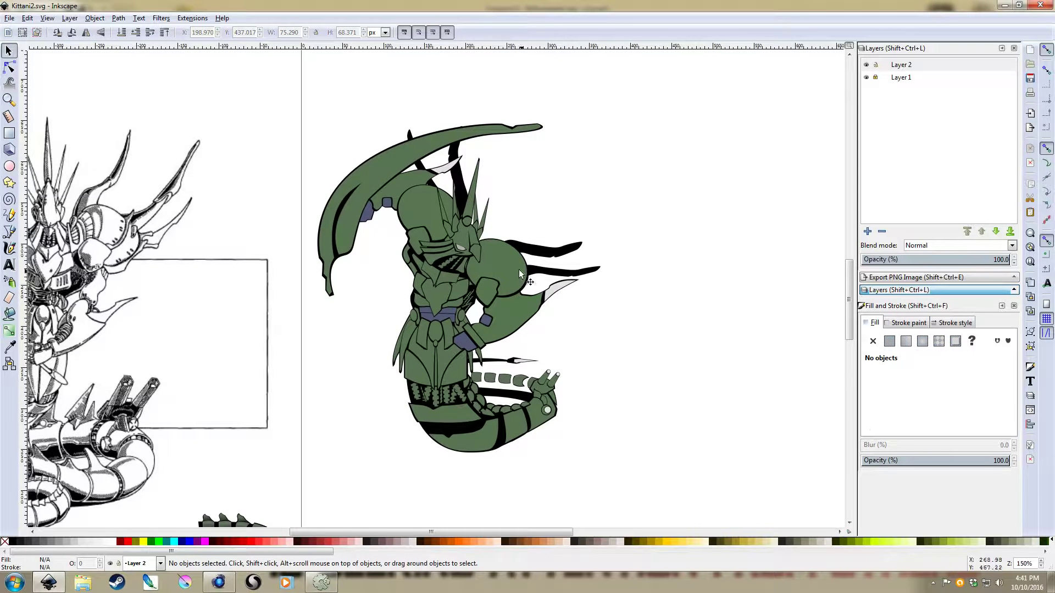
drag(506, 265, 707, 266)
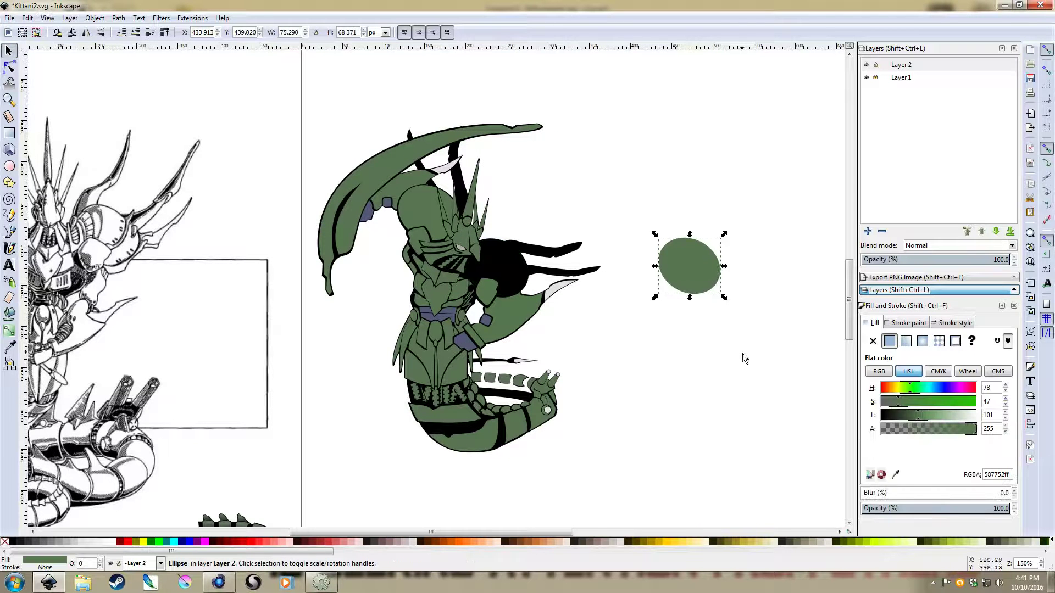
Step: Undo the earlier move and drag the green ellipse off to the right again
scroll(746, 255, up, 2)
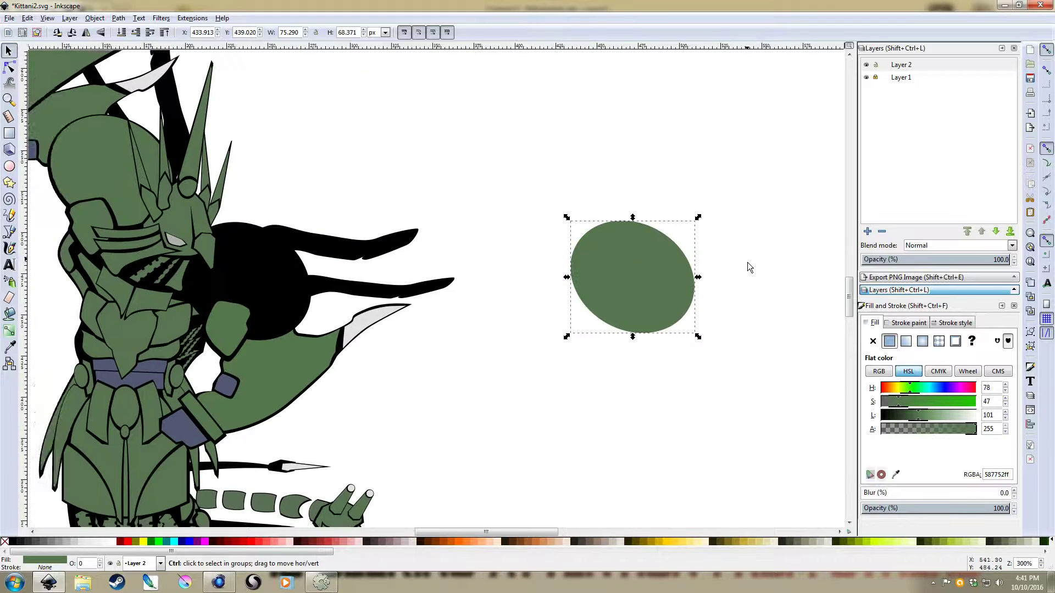
scroll(704, 268, right, 1)
scroll(704, 268, right, 1)
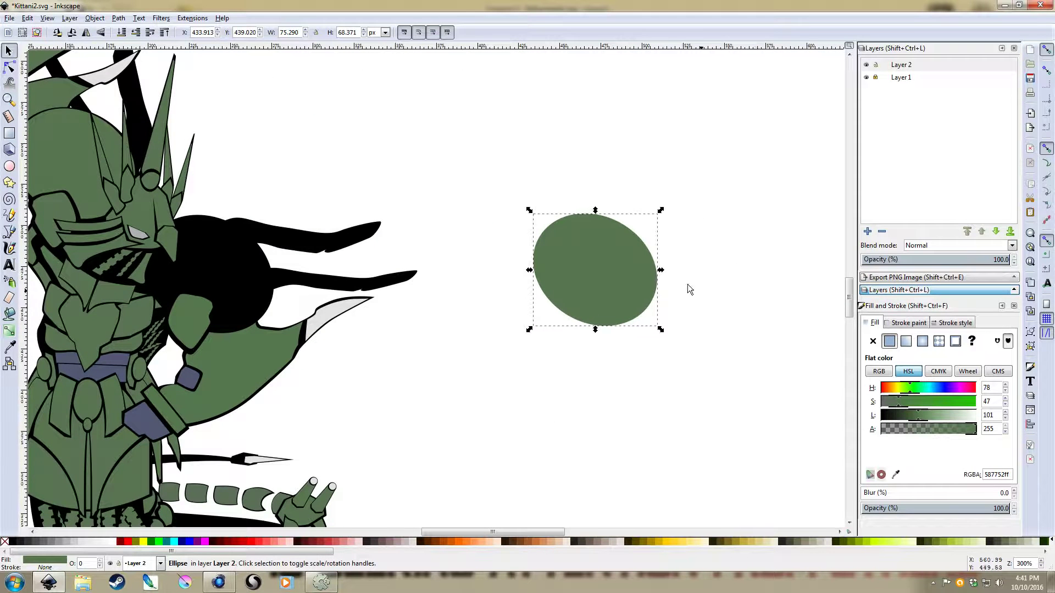
key(ctrl+z)
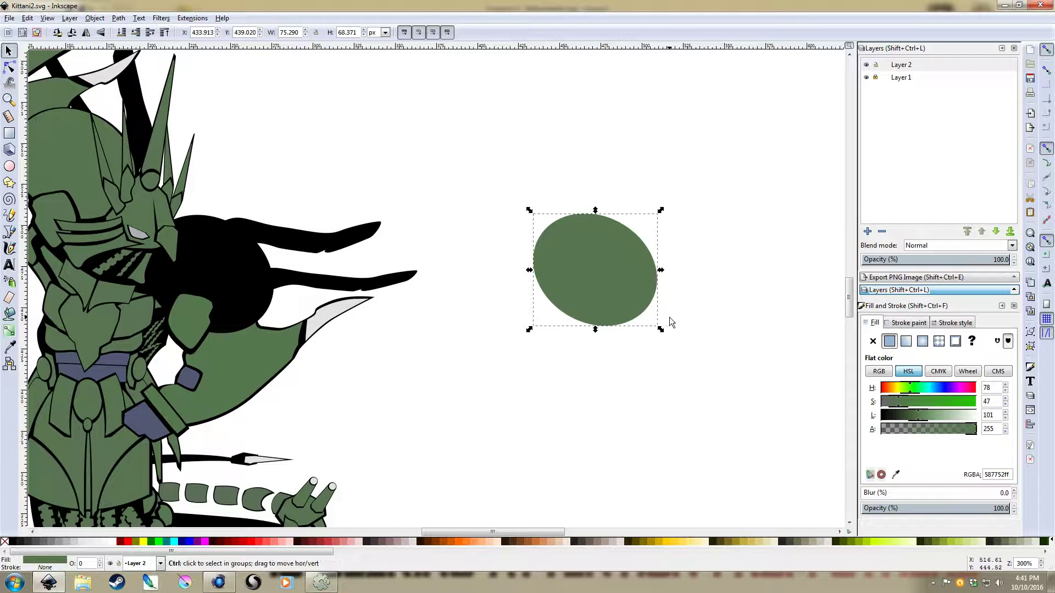
click(228, 266)
click(454, 283)
click(249, 281)
drag(248, 277, 590, 288)
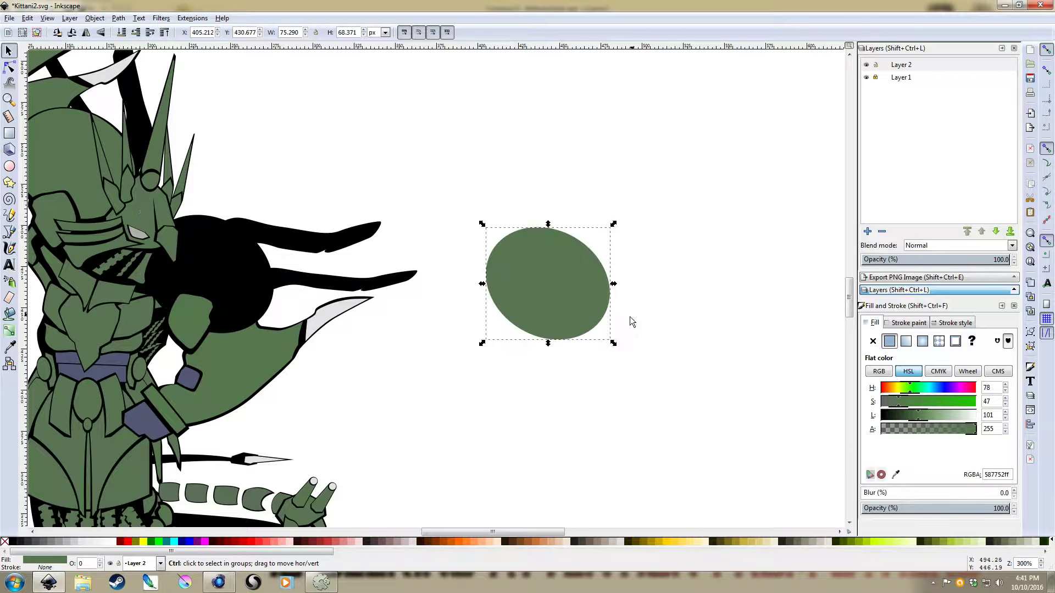
Step: Try enlarging the ellipse and blackening its fill, then undo both changes
drag(613, 225, 619, 219)
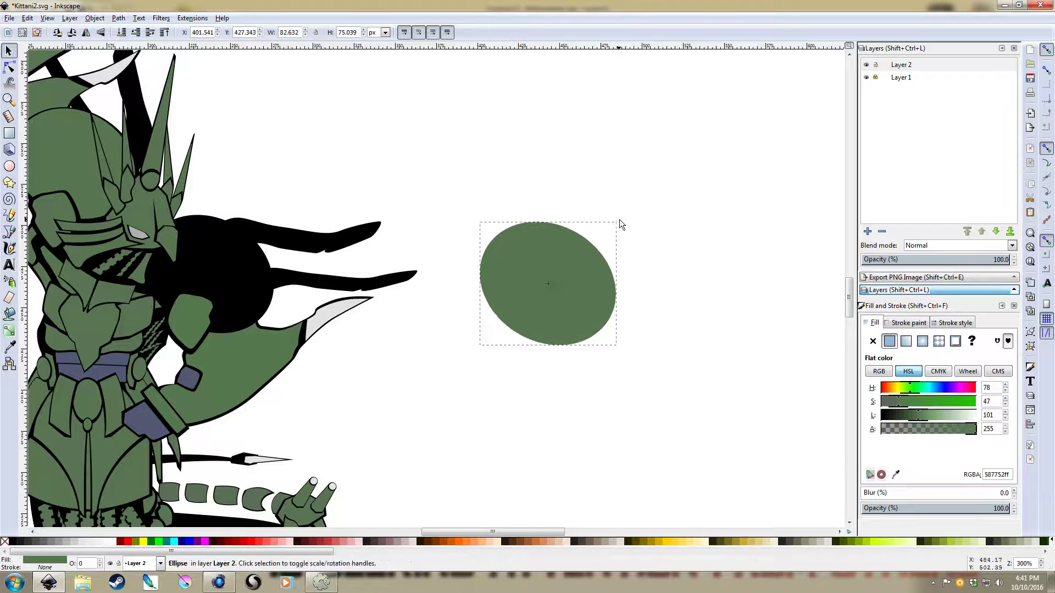
drag(901, 415, 858, 416)
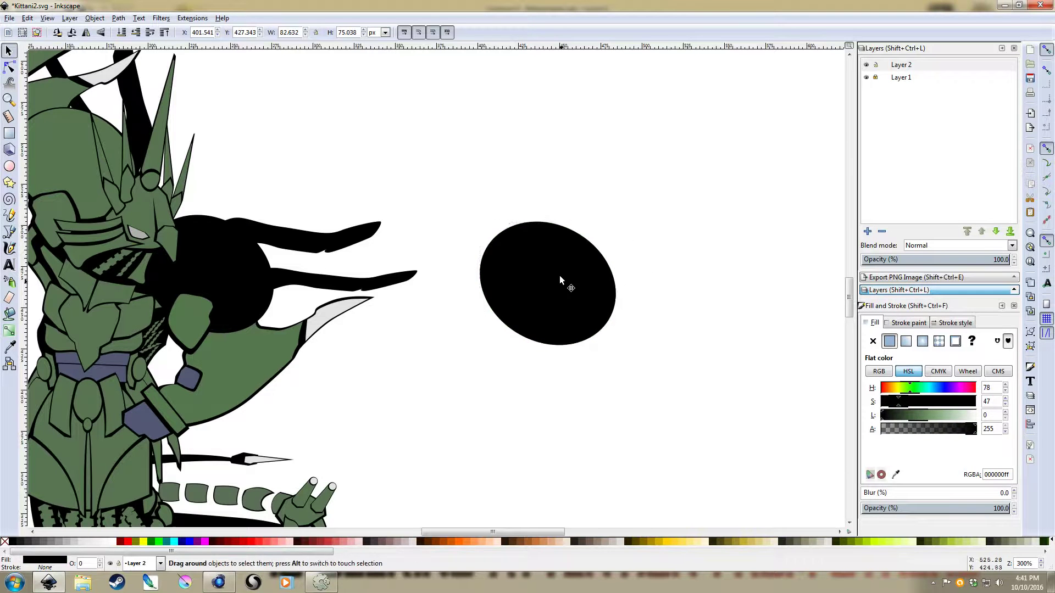
key(ctrl+z)
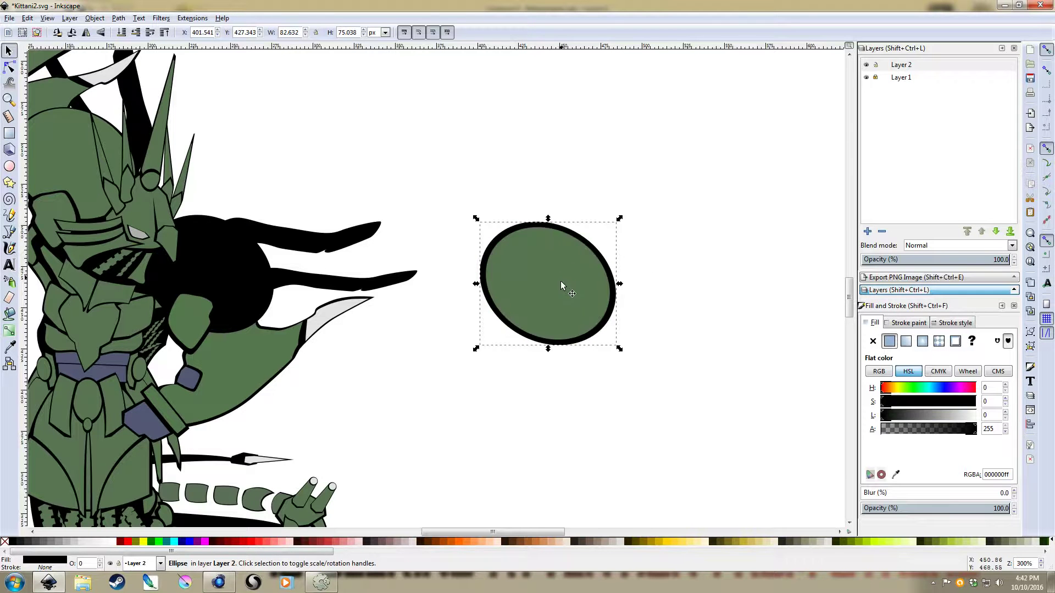
key(ctrl+z)
click(556, 282)
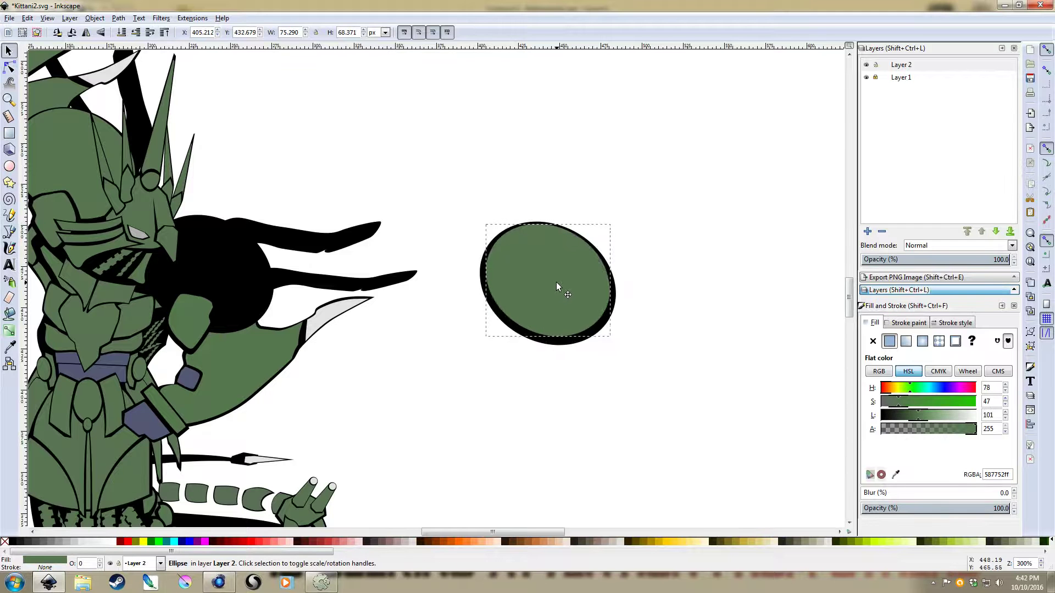
click(618, 315)
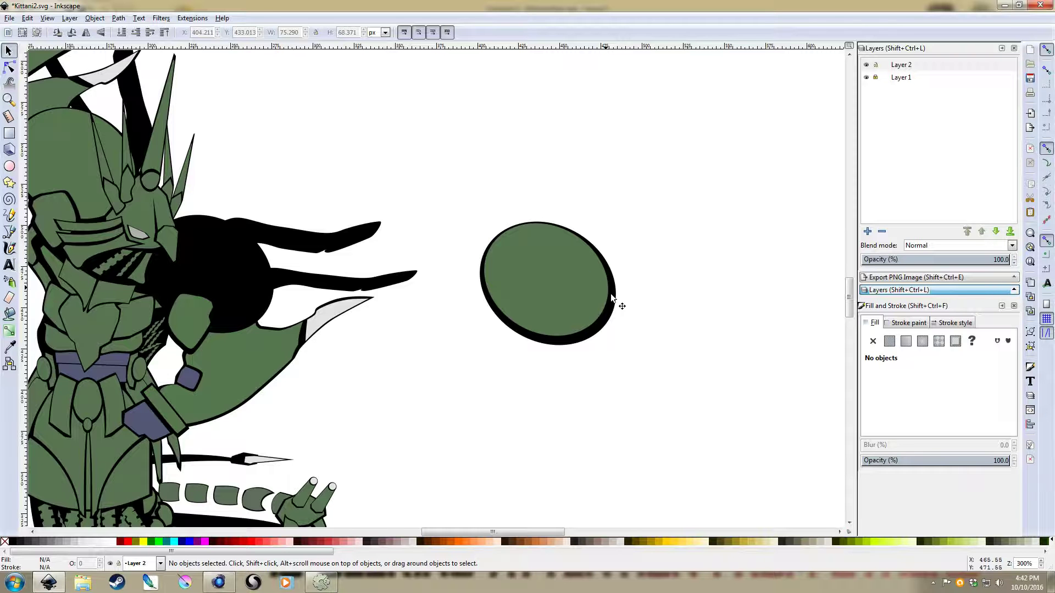
Step: Move the green ellipse off its black copy and give it a flat black stroke
drag(581, 272, 732, 180)
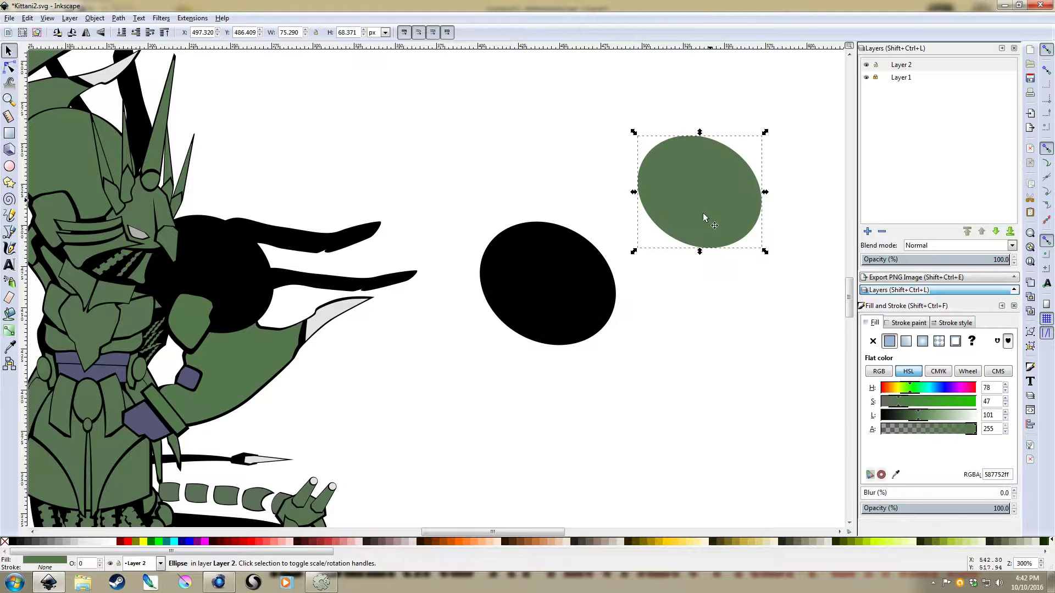
click(908, 323)
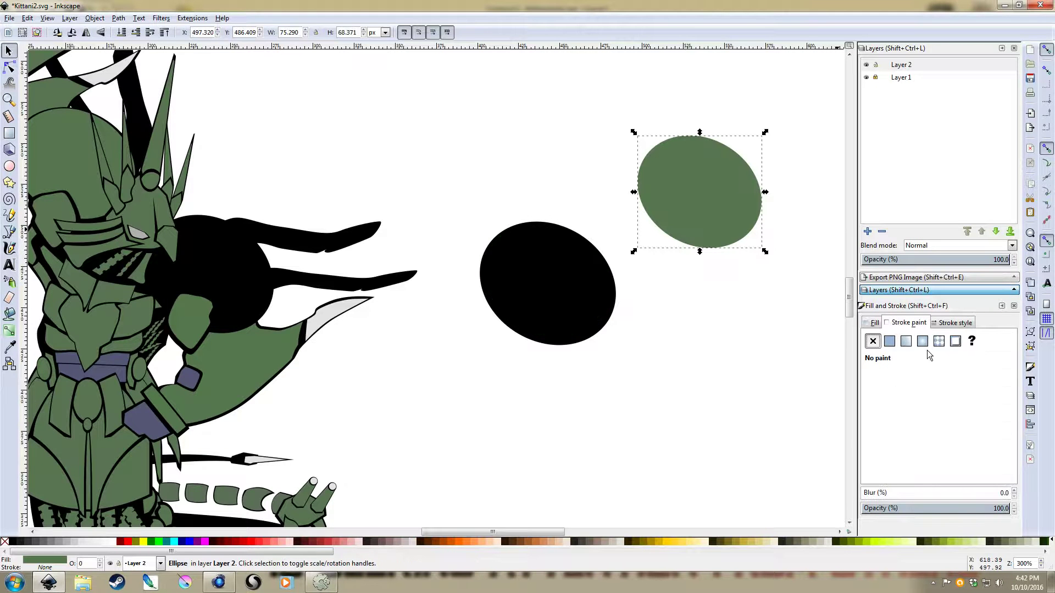
click(889, 341)
click(757, 268)
Step: Place the green ellipse on the black one, nudged up-left to leave a lower-right shadow rim
scroll(769, 158, up, 4)
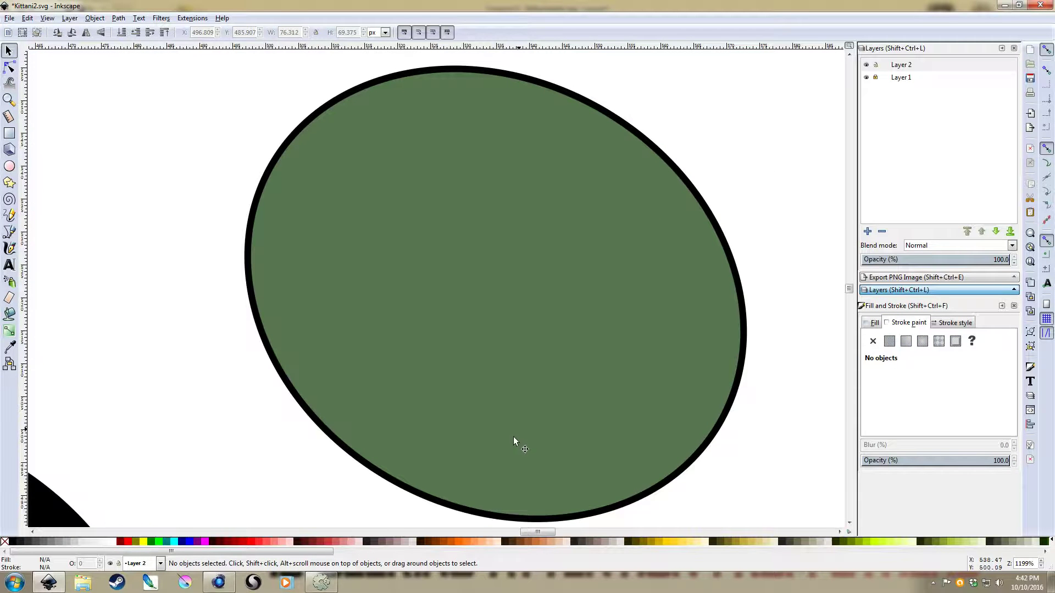
scroll(505, 439, down, 2)
scroll(601, 417, down, 4)
scroll(602, 417, left, 3)
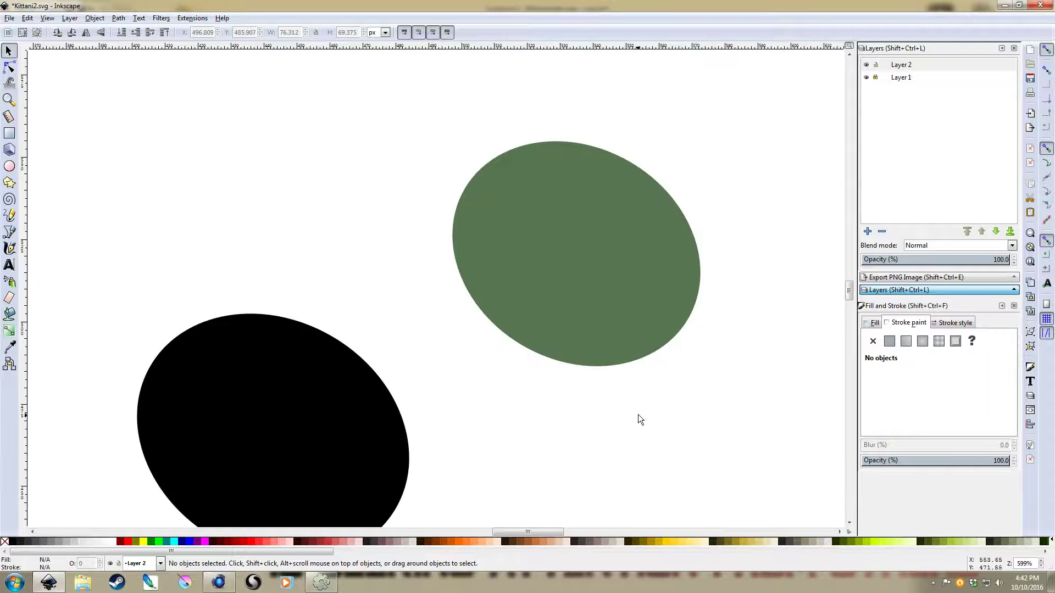
drag(618, 292, 312, 472)
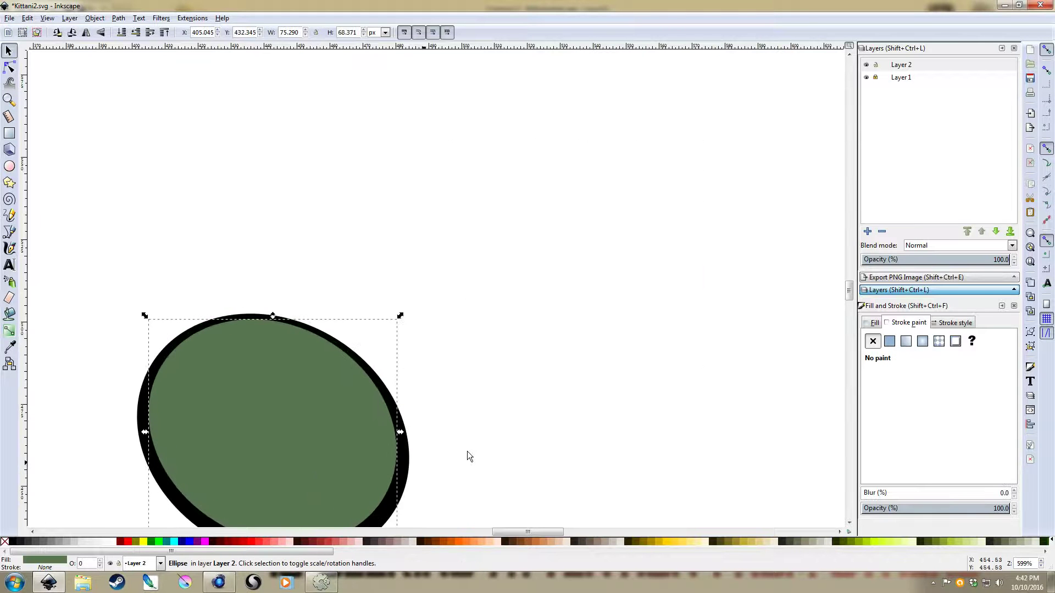
scroll(467, 457, down, 9)
scroll(466, 457, left, 4)
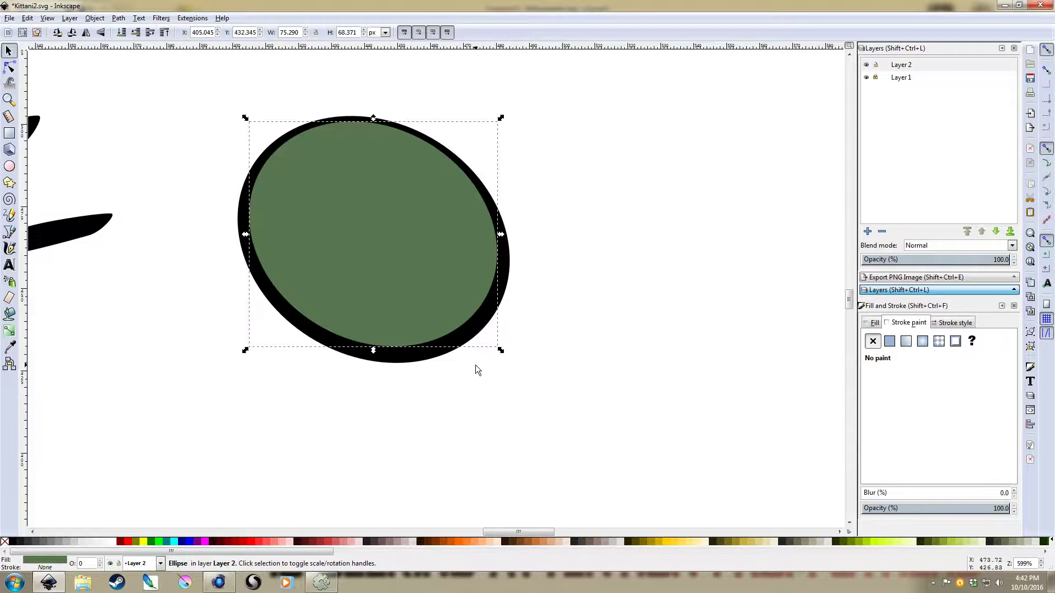
key(Escape)
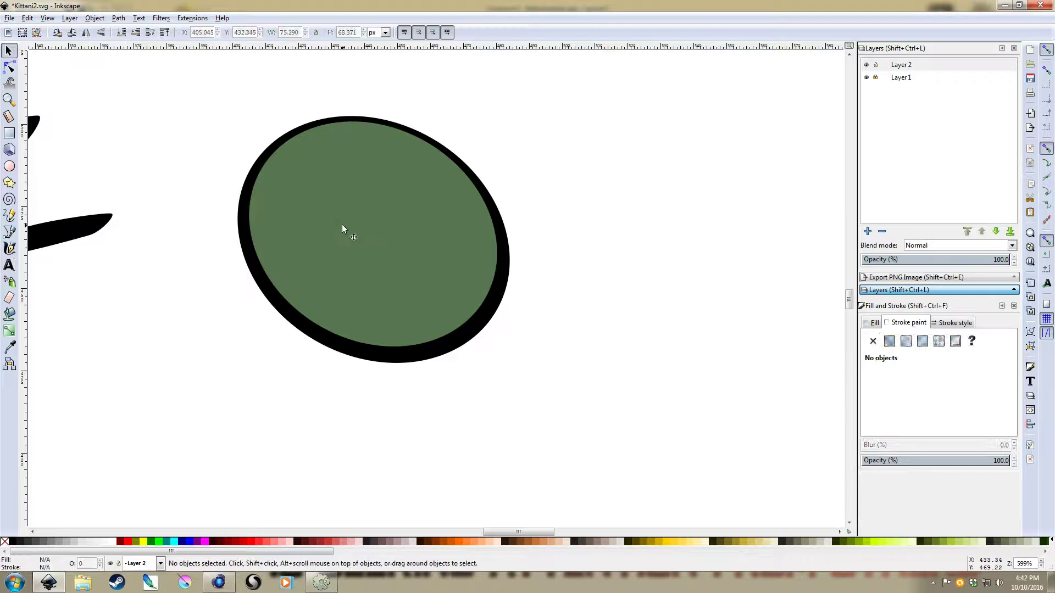
drag(341, 224, 337, 219)
click(562, 187)
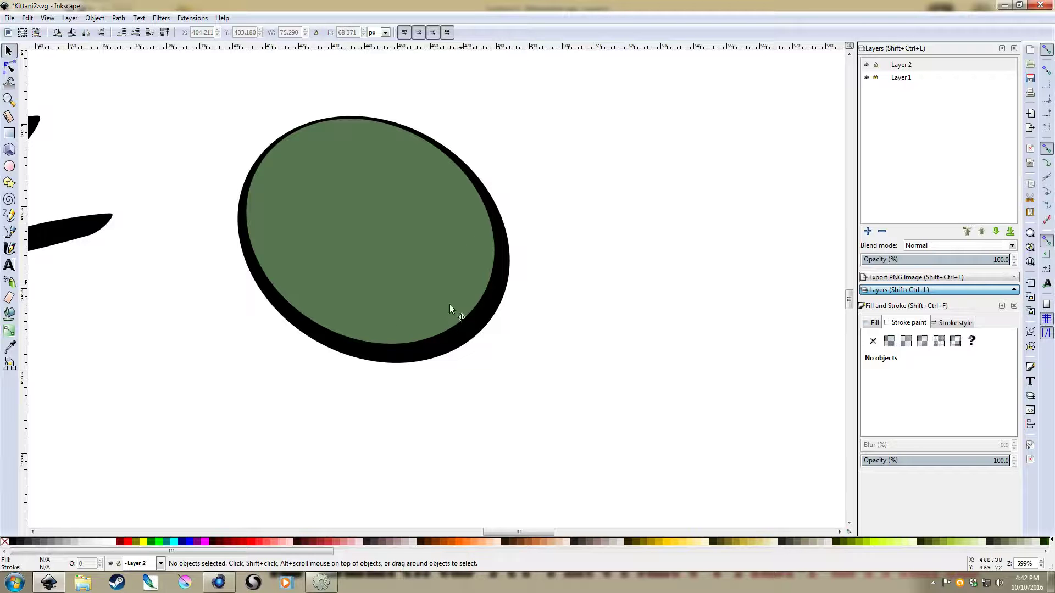
scroll(574, 186, left, 2)
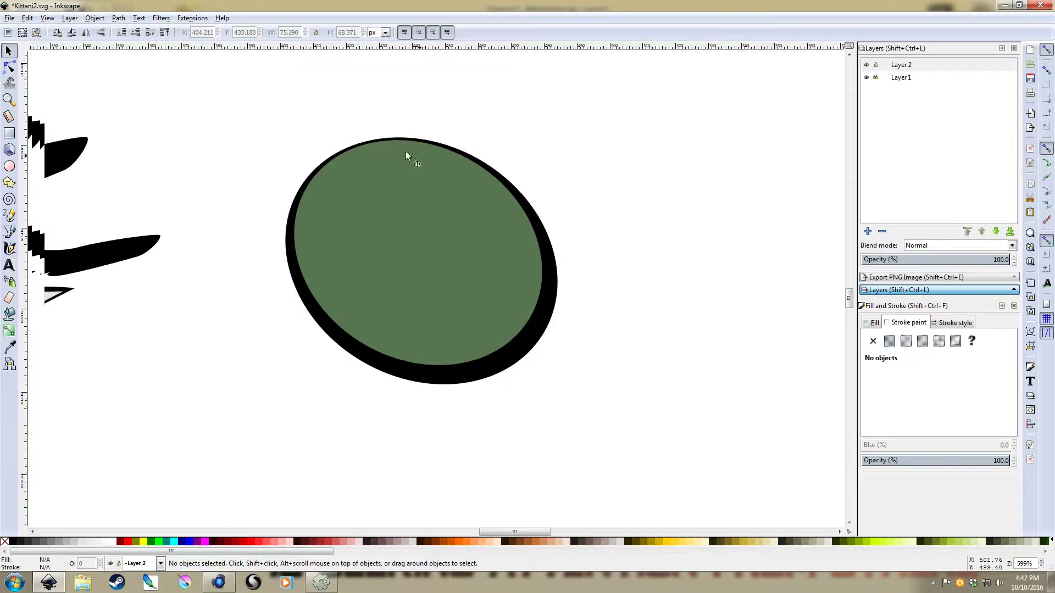
Step: Draw a curved Bezier highlight shape along the top of the green ellipse
key(b)
click(346, 151)
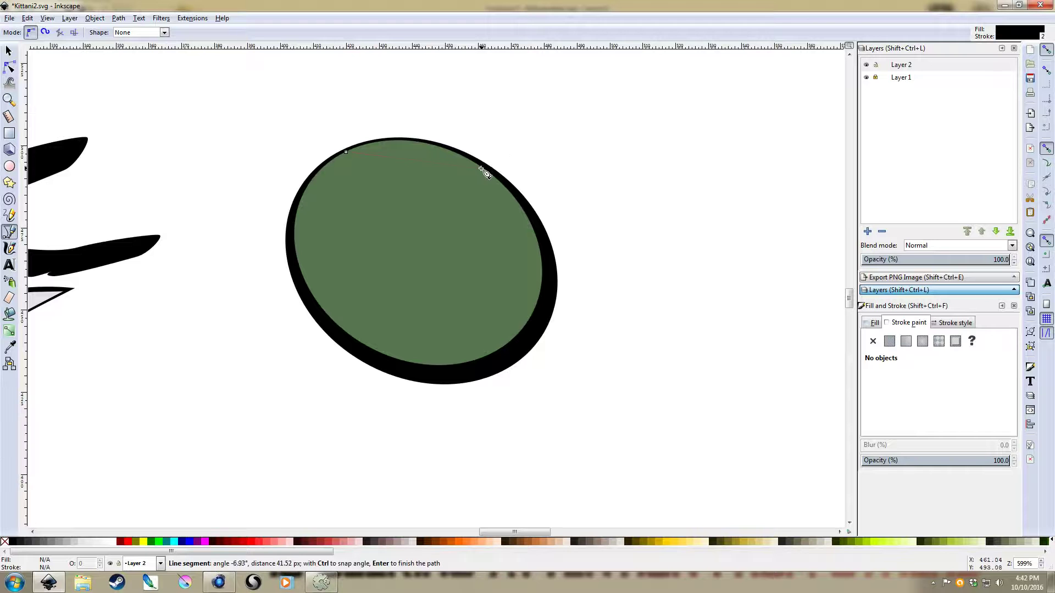
drag(482, 168, 558, 219)
drag(324, 169, 265, 215)
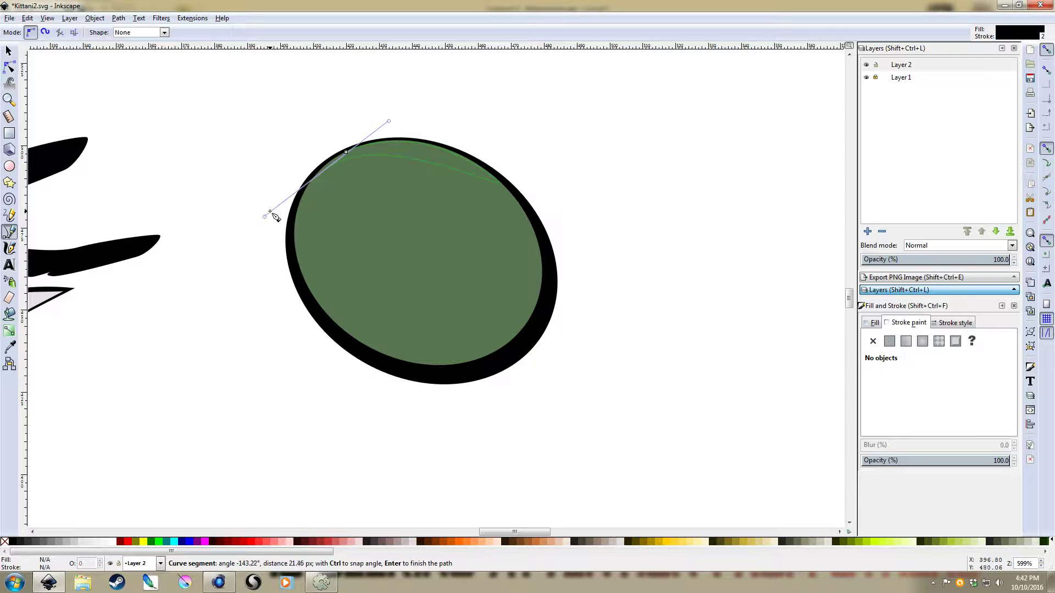
key(Return)
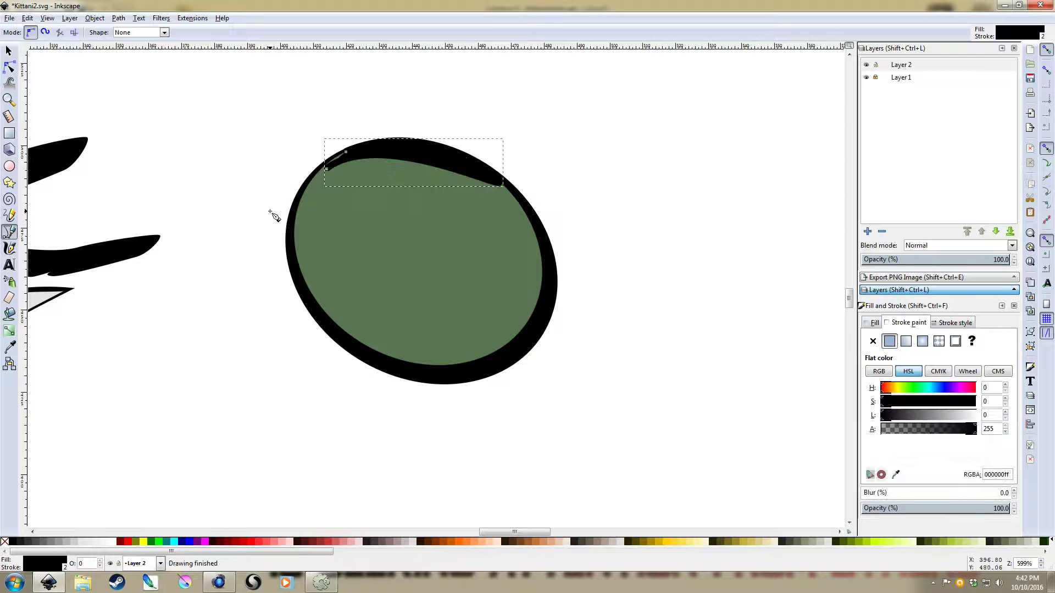
Step: Give the highlight a light pink fill, no stroke, and blur of about 9.6
click(962, 419)
click(871, 493)
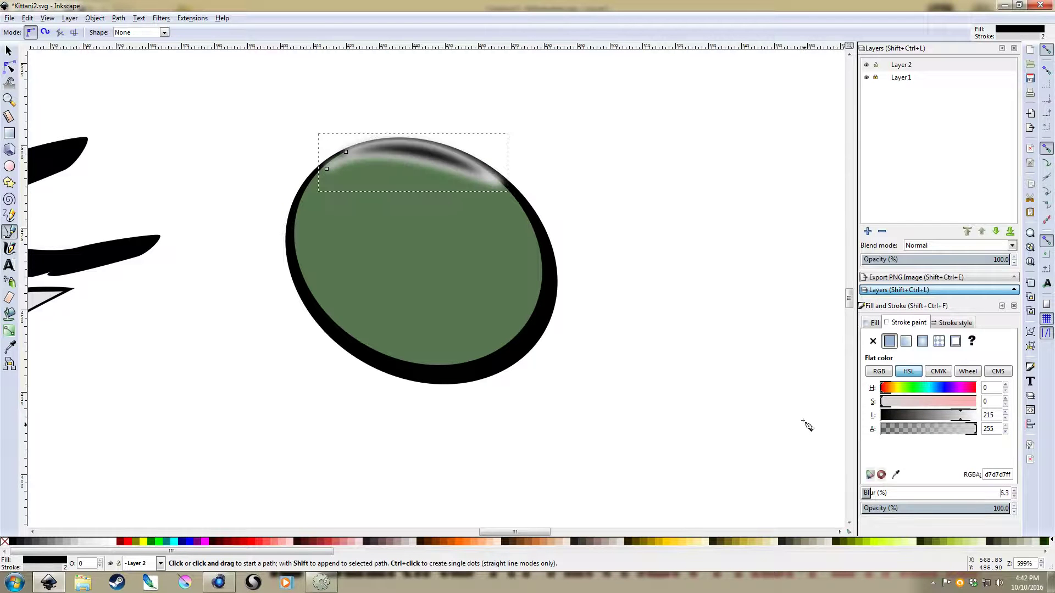
click(873, 341)
click(872, 322)
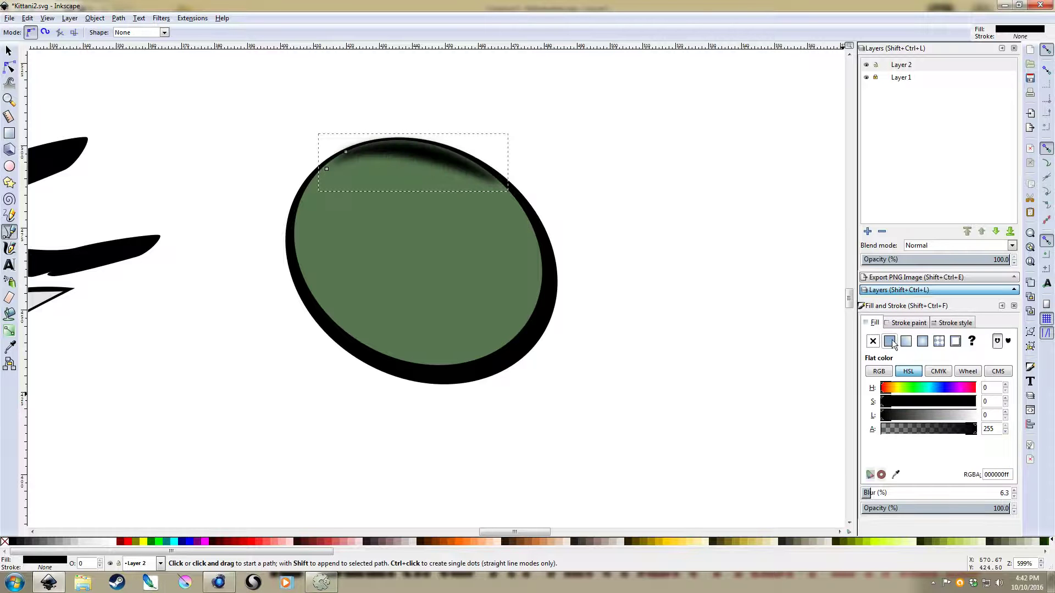
click(966, 419)
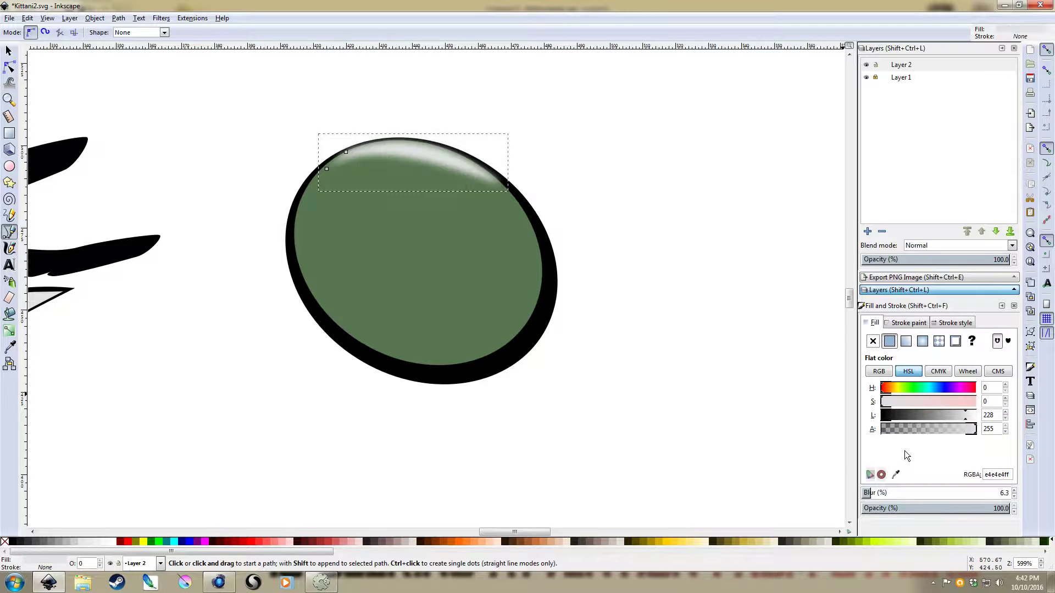
drag(942, 405, 925, 404)
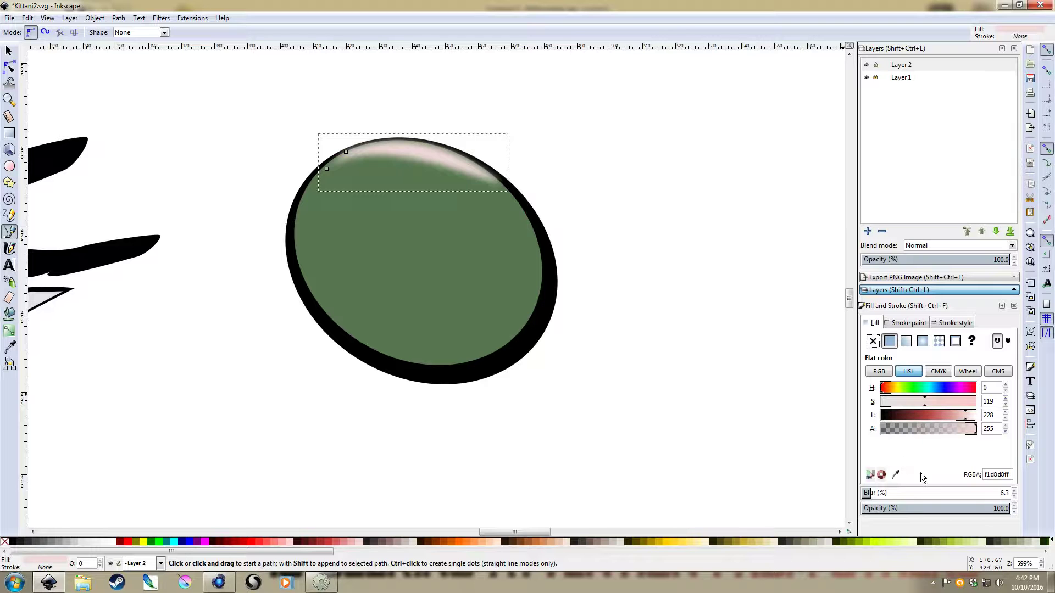
click(901, 493)
drag(898, 493, 877, 493)
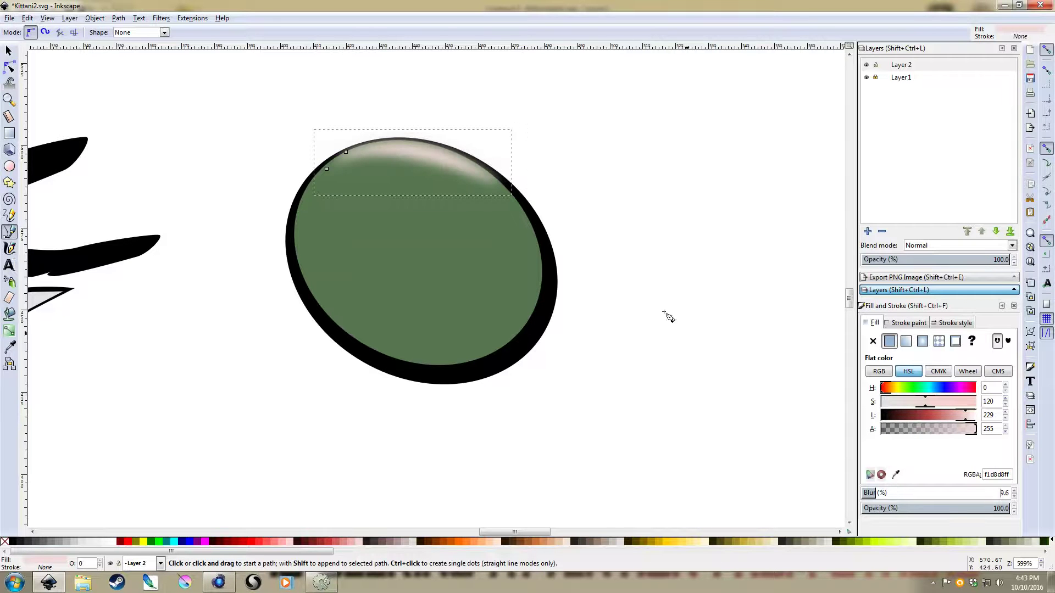
click(642, 288)
Step: Select the ellipse, shadow and highlight together, then undo the highlight edits
key(space)
drag(551, 153, 631, 238)
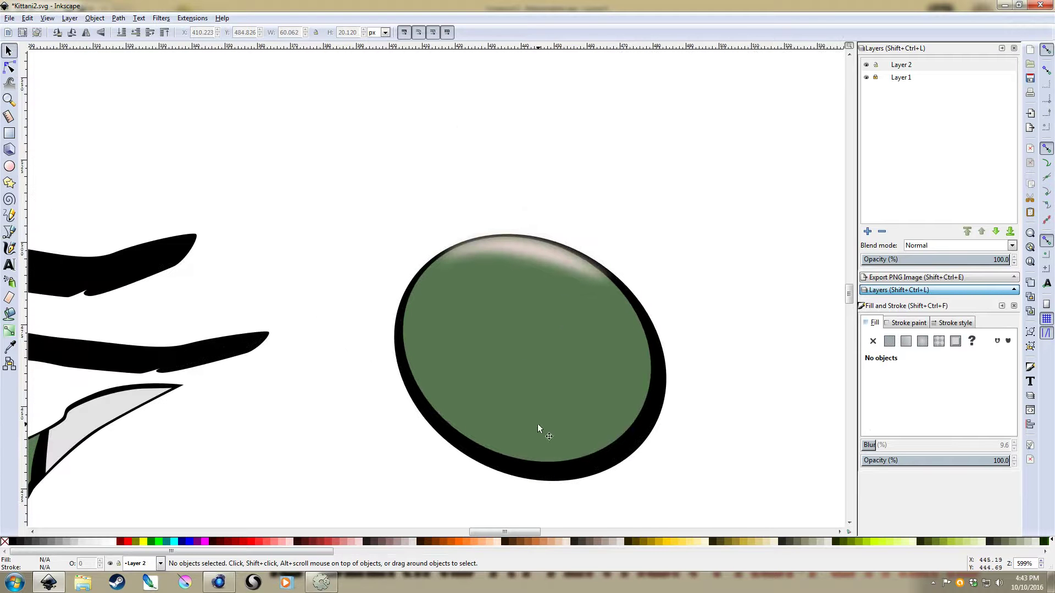
click(531, 259)
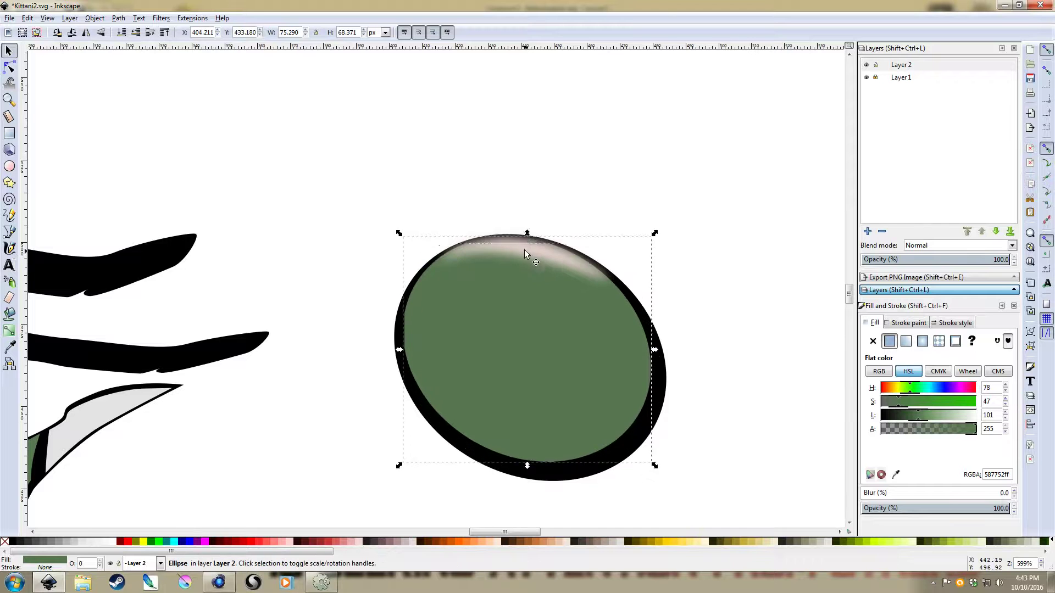
click(519, 251)
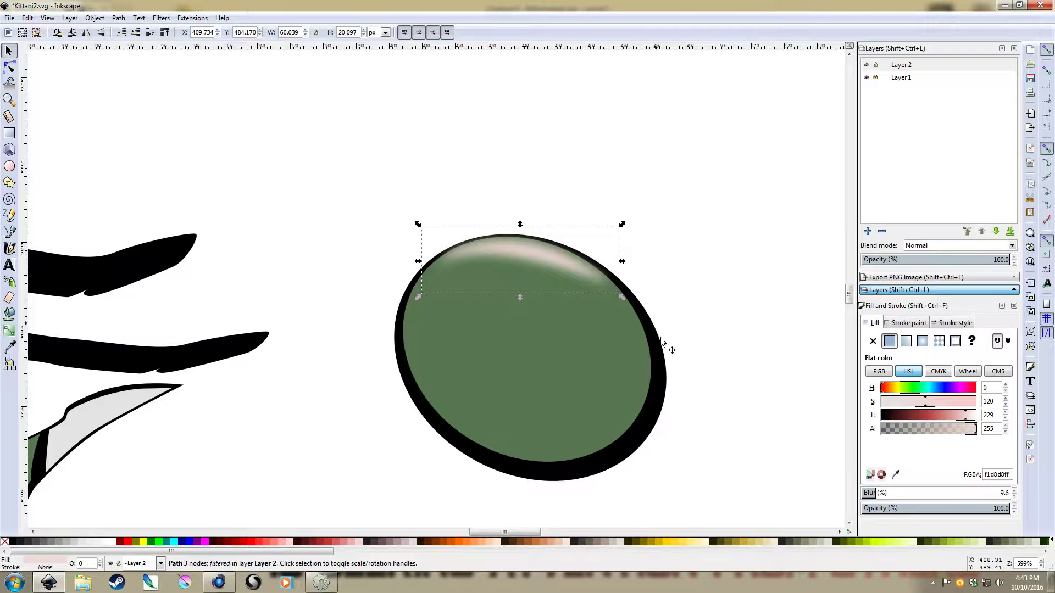
click(715, 326)
scroll(714, 325, down, 3)
drag(796, 423, 611, 226)
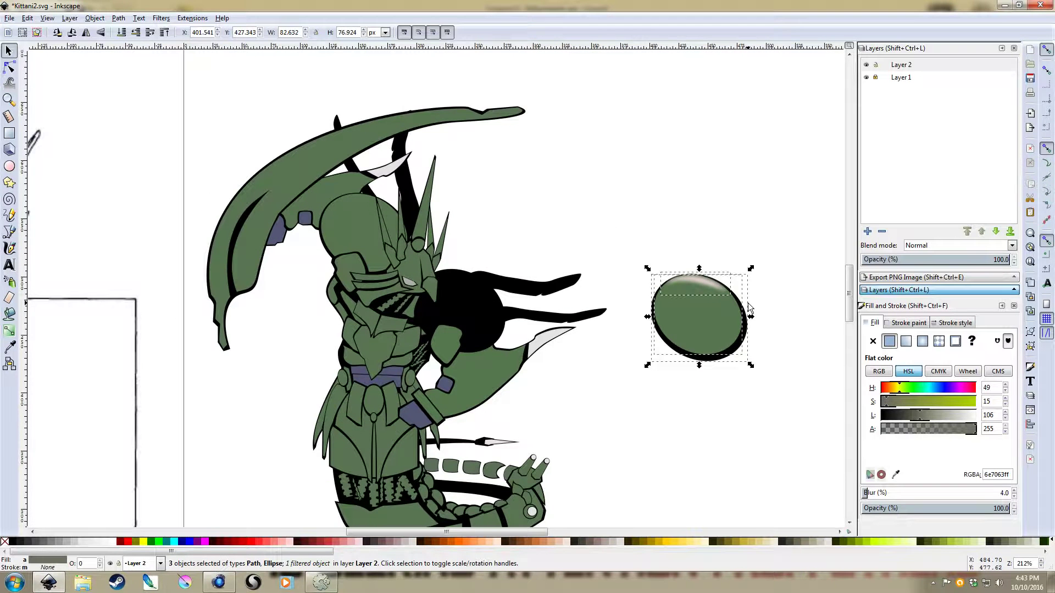
key(ctrl+z)
key(ctrl+z)
key(ctrl+z)
key(ctrl+z)
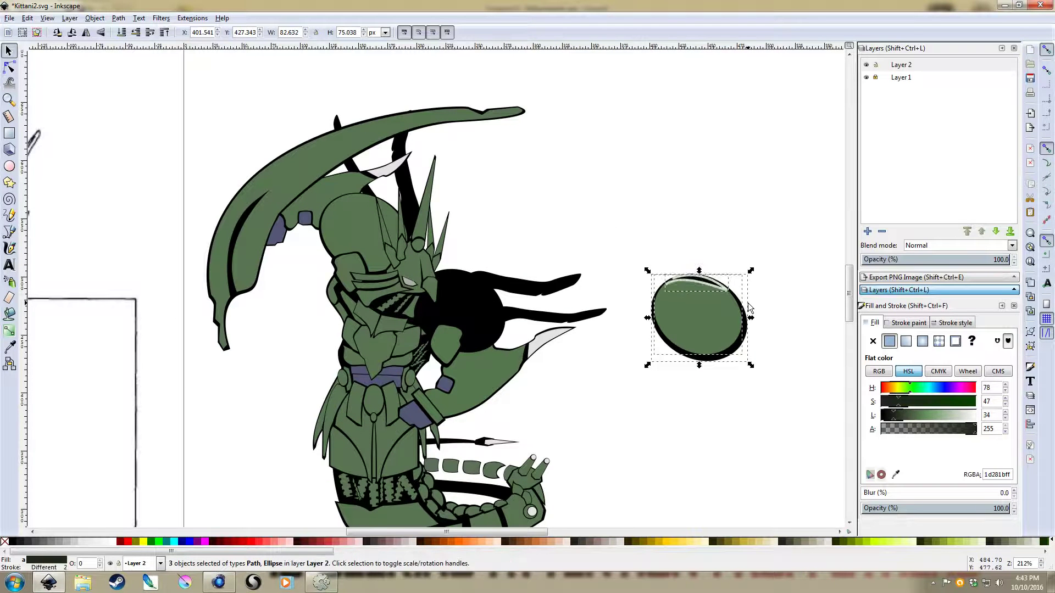
key(ctrl+z)
key(ctrl+z)
key(ctrl+z)
key(ctrl+z)
key(ctrl+z)
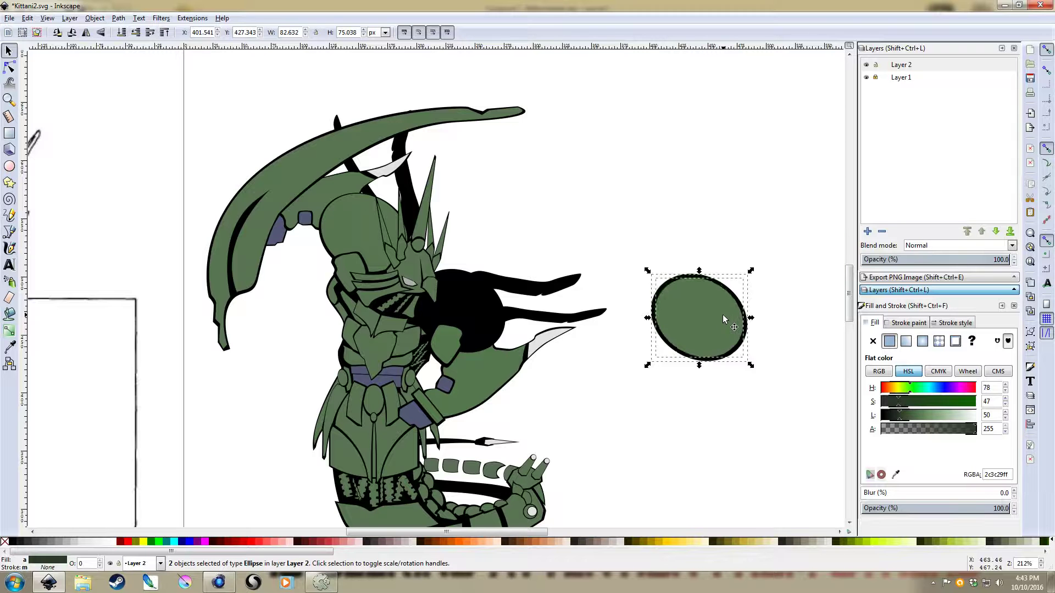
Step: Undo the ellipse's move back onto the figure and inspect the left green figure group
key(ctrl+z)
scroll(545, 334, down, 2)
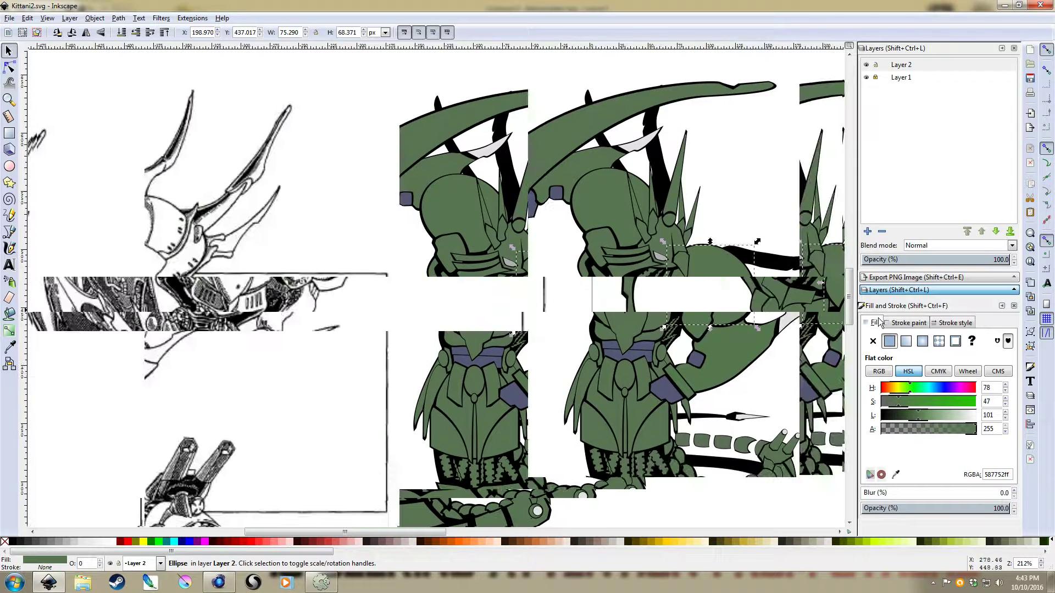
scroll(524, 343, left, 5)
scroll(494, 307, up, 3)
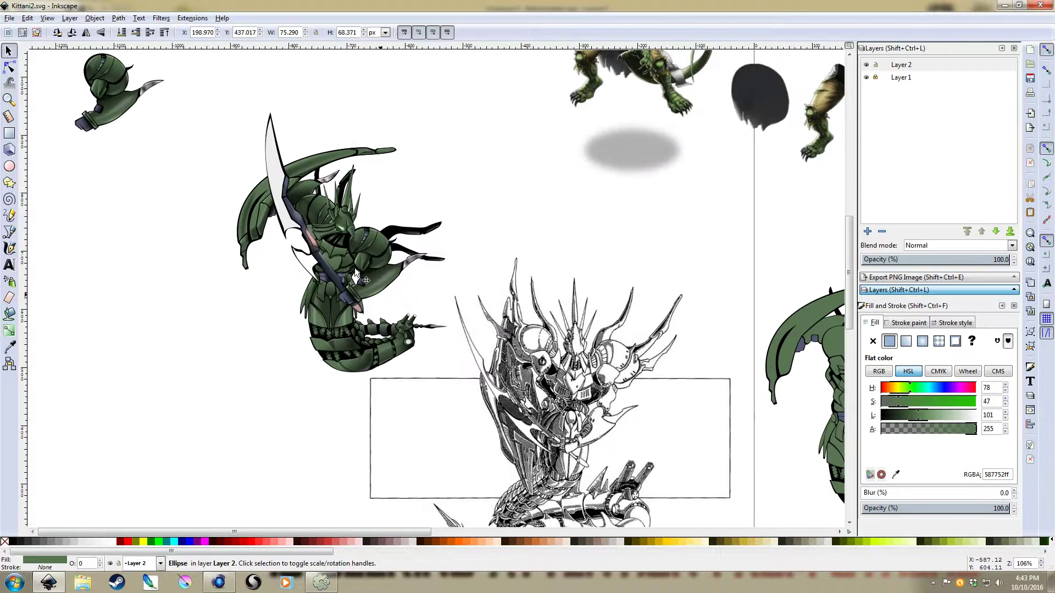
click(360, 278)
click(413, 296)
scroll(421, 334, up, 2)
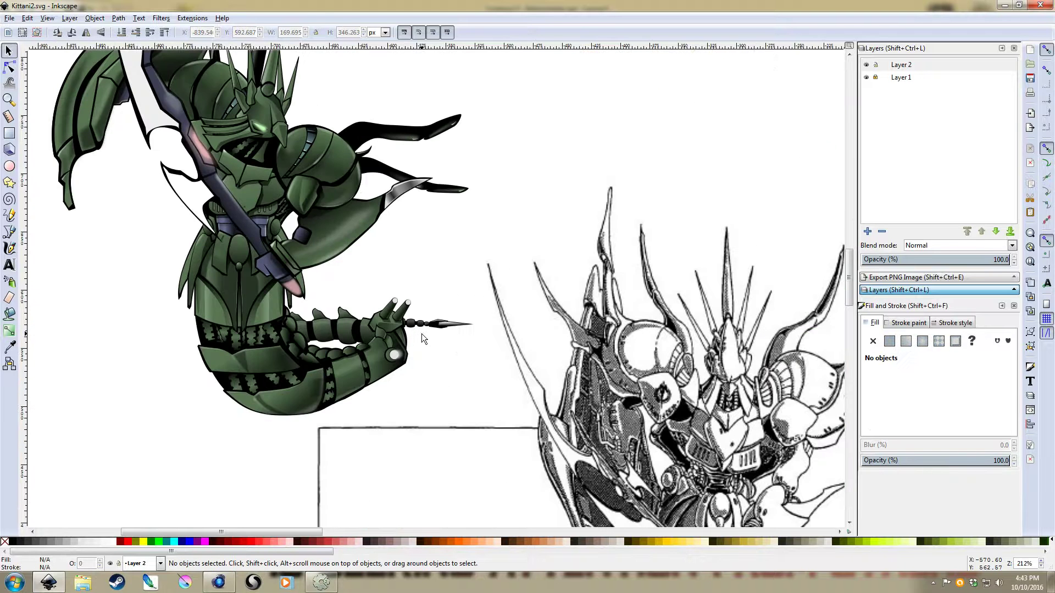
scroll(446, 335, up, 3)
scroll(446, 335, left, 6)
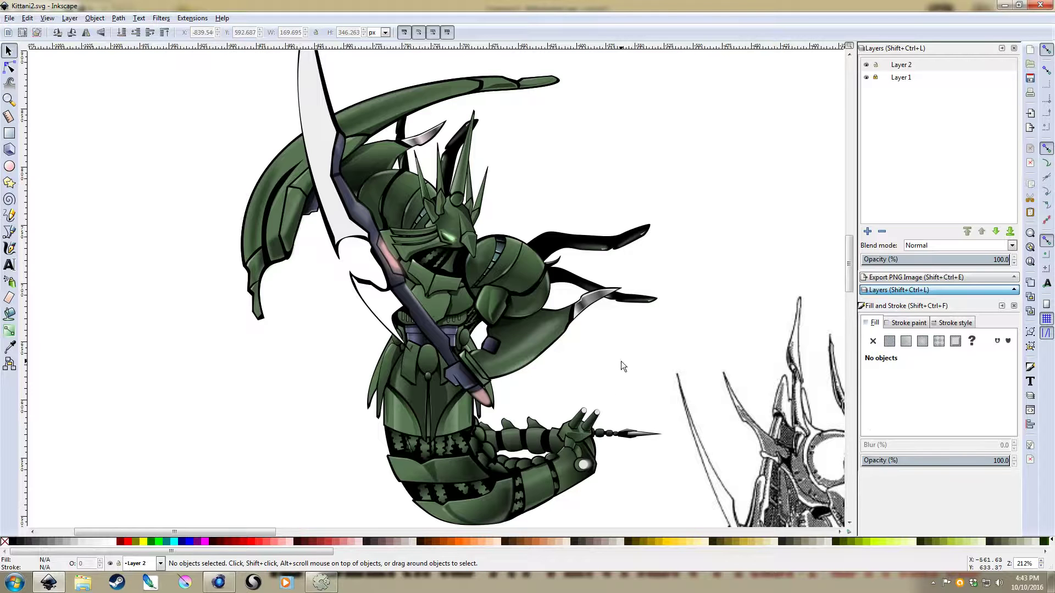
scroll(599, 393, down, 1)
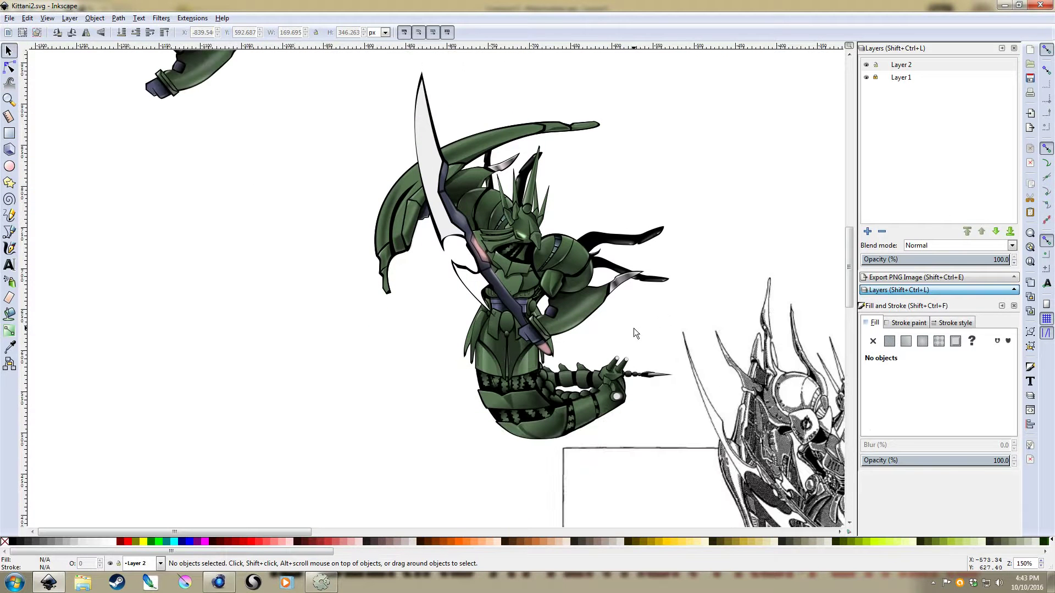
Step: Pull apart the torso, crowned head, wings, sword and black horn pieces
drag(519, 272, 322, 350)
drag(524, 224, 701, 132)
drag(497, 142, 292, 143)
drag(470, 249, 767, 228)
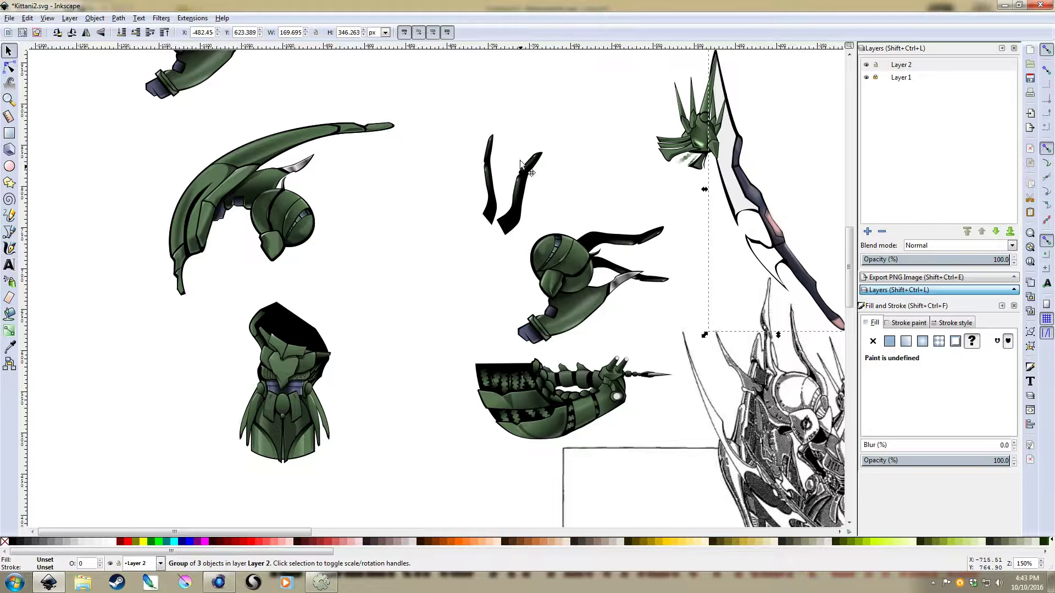
drag(523, 163, 523, 99)
drag(602, 240, 662, 225)
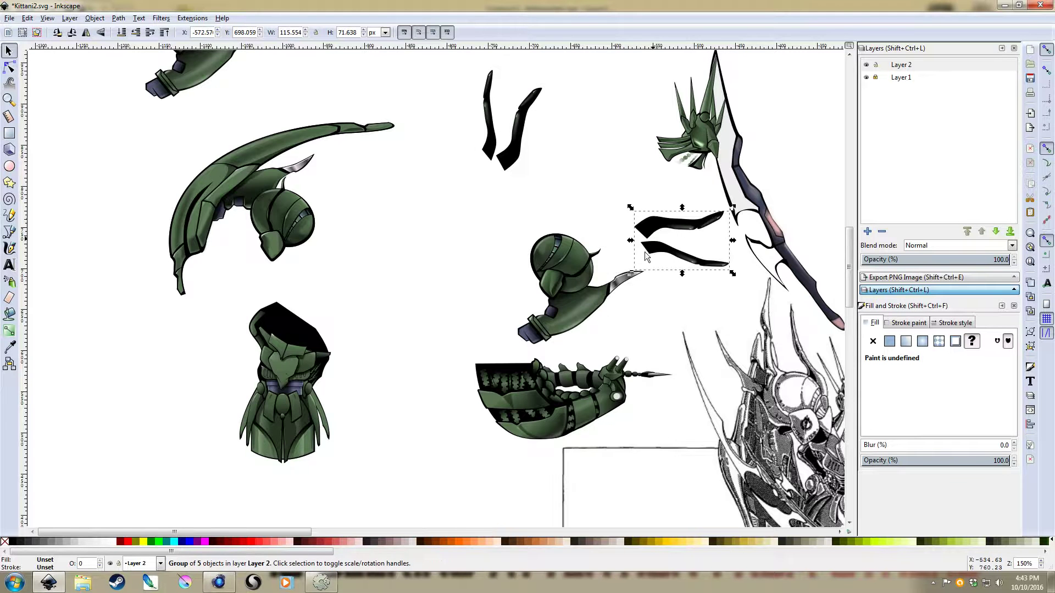
drag(528, 270, 439, 232)
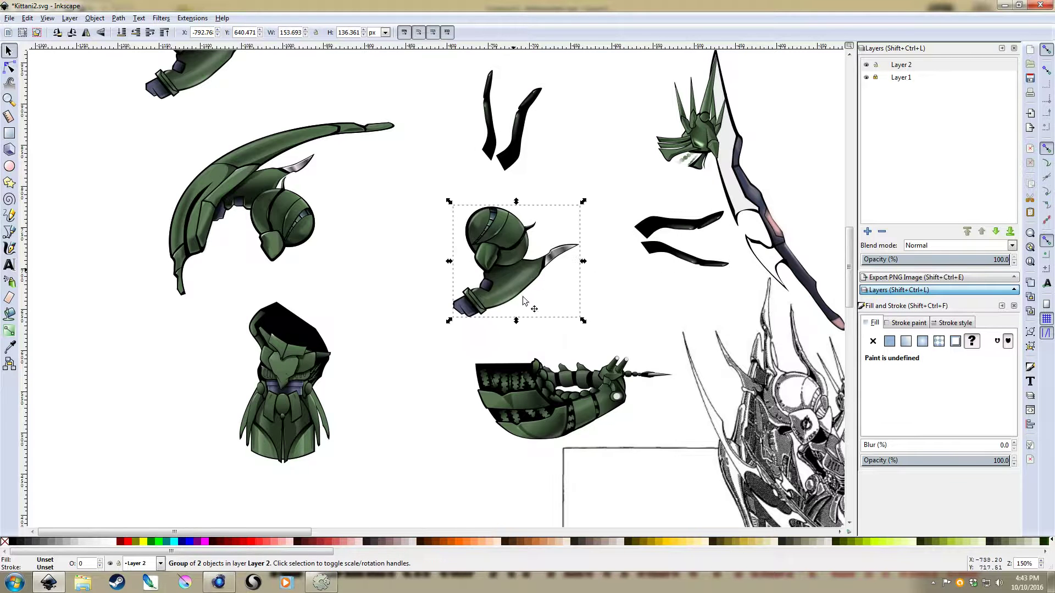
click(612, 333)
Step: Shift the forearm group, segmented tail and small spiked piece slightly
drag(512, 440, 486, 469)
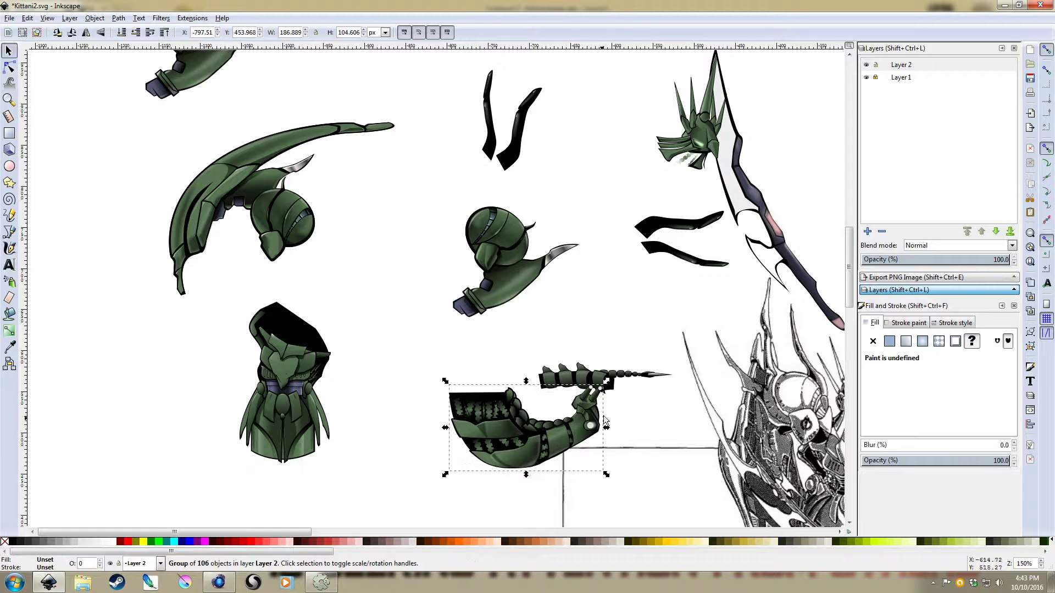
drag(572, 377, 543, 404)
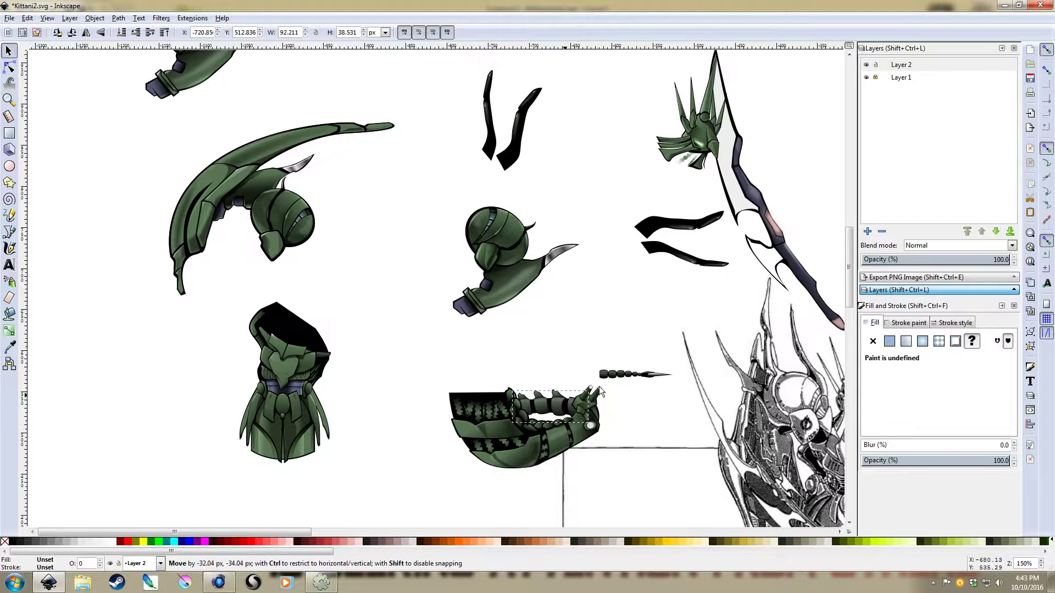
click(642, 349)
drag(626, 376, 626, 346)
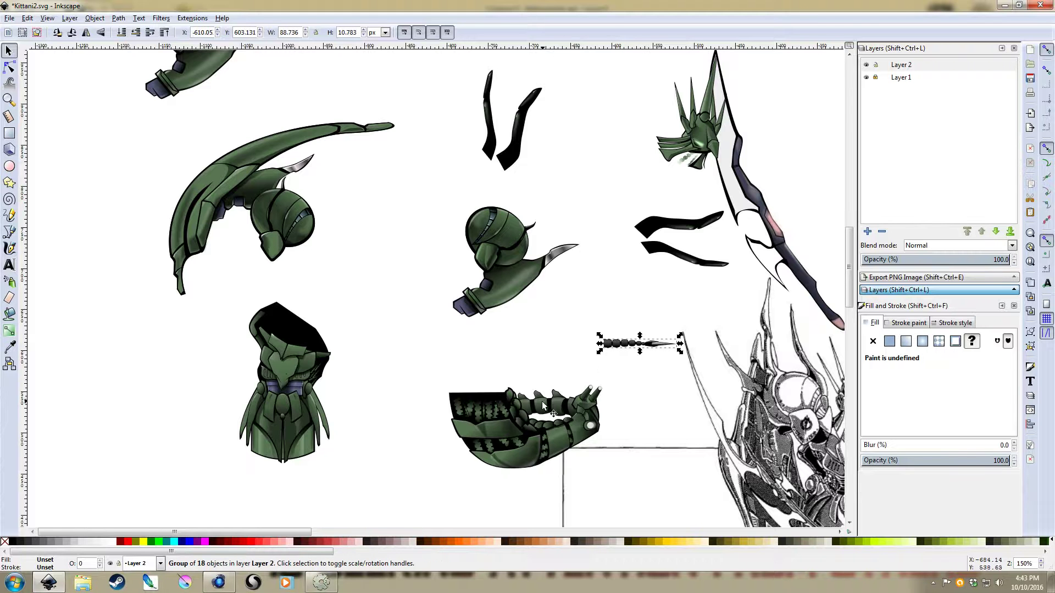
drag(560, 401, 560, 371)
click(651, 407)
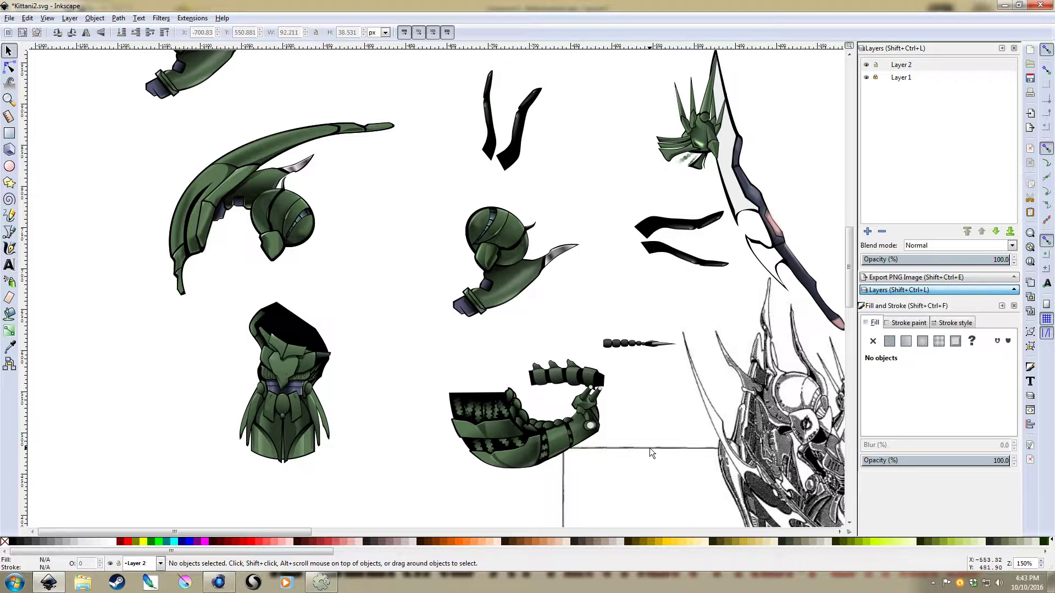
Step: Undo the piece moves until the armoured figure is fully reassembled
key(ctrl+z)
key(ctrl+z)
key(ctrl+z)
key(ctrl+z)
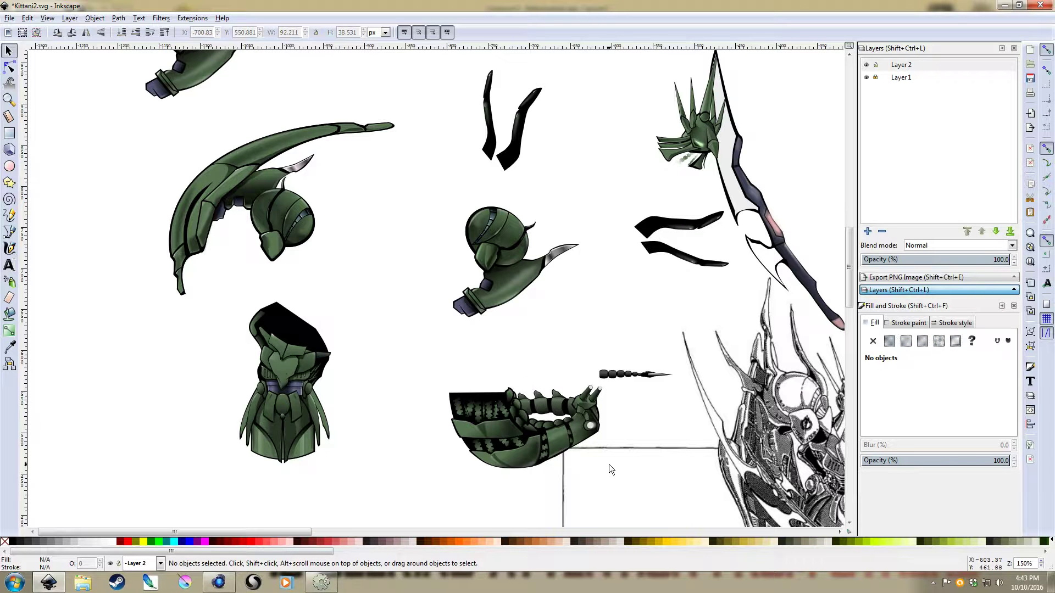
key(ctrl+z)
key(ctrl+z)
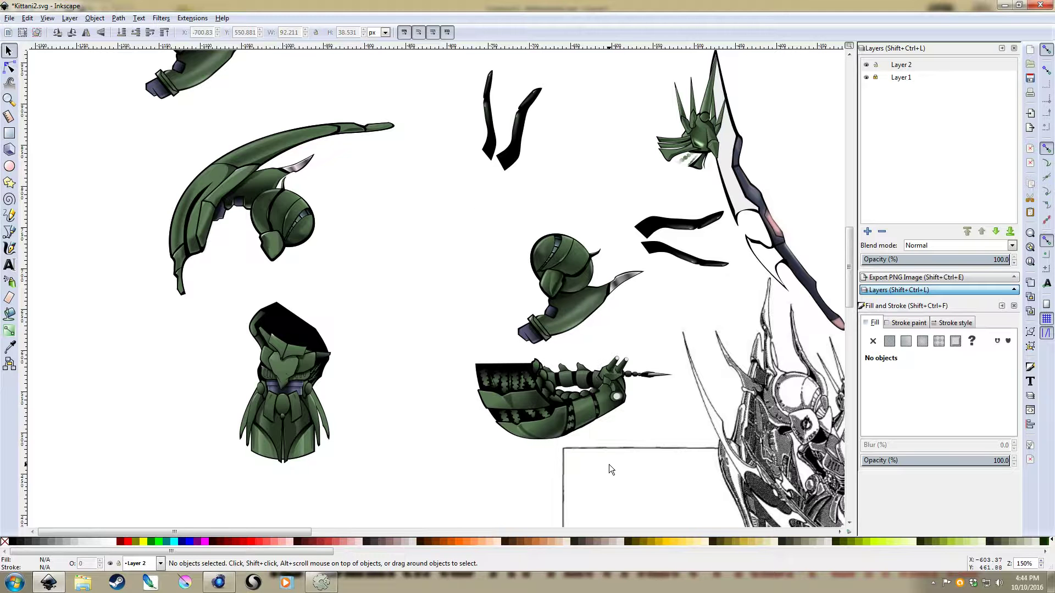
key(ctrl+z)
key(ctrl+z)
key(ctrl+z)
key(ctrl+z)
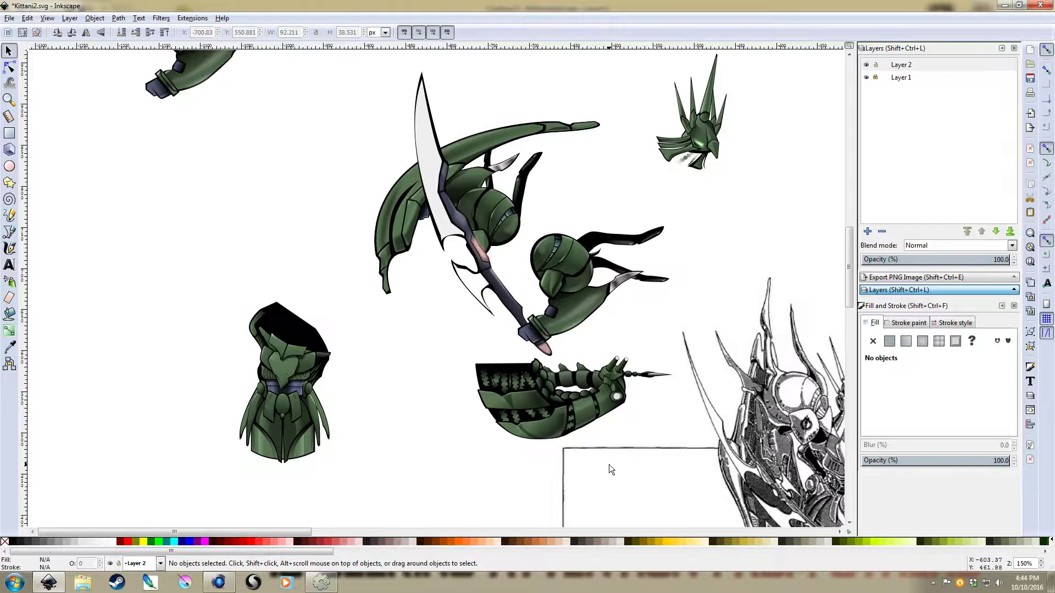
key(ctrl+z)
key(ctrl+z)
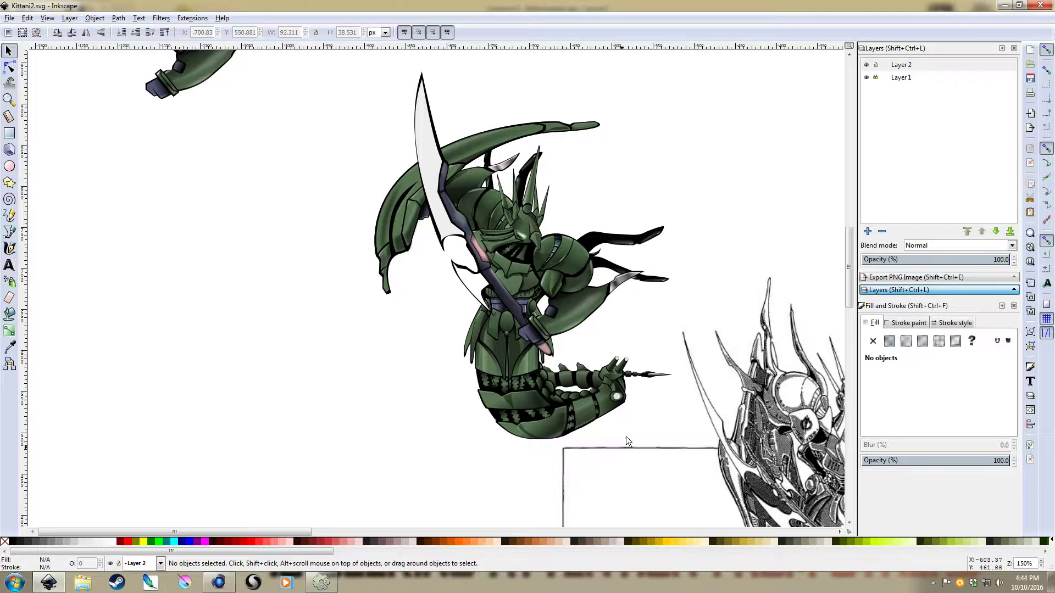
Step: Open PNG export with Drawing as the export area, then switch to Construct 2
click(559, 237)
key(shift+ctrl+e)
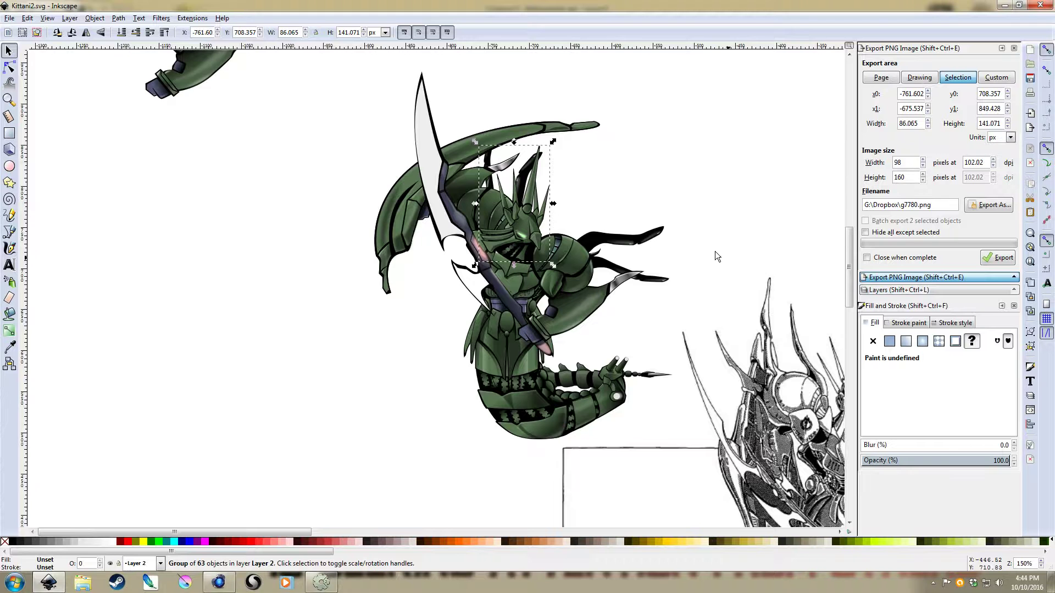
mouse_move(714, 251)
mouse_down()
mouse_move(630, 253)
mouse_move(605, 271)
mouse_up()
click(595, 330)
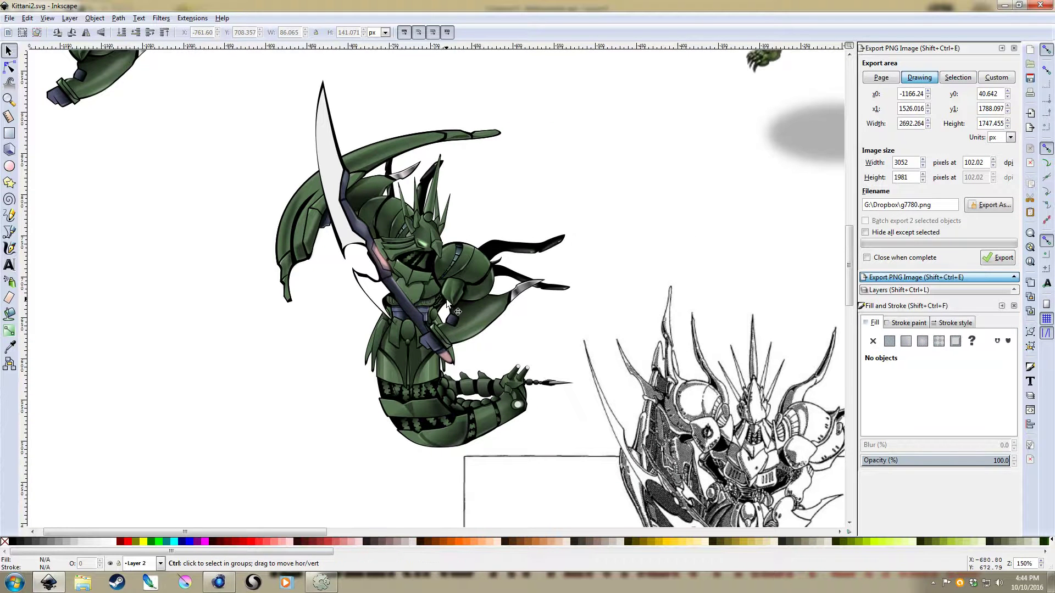
scroll(555, 299, down, 2)
click(321, 582)
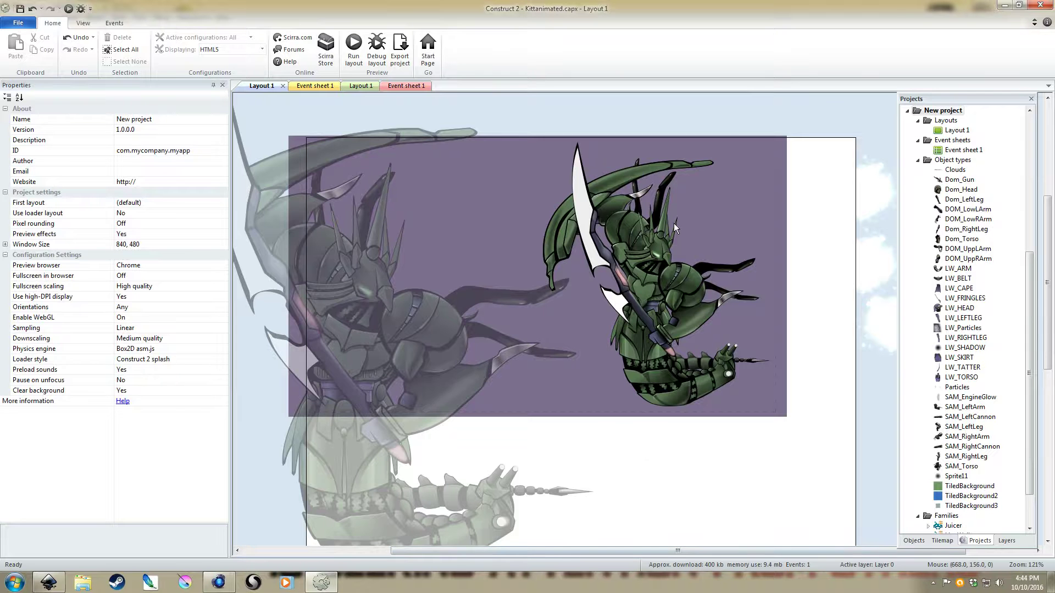
ctrl+scroll(722, 254, up, 1)
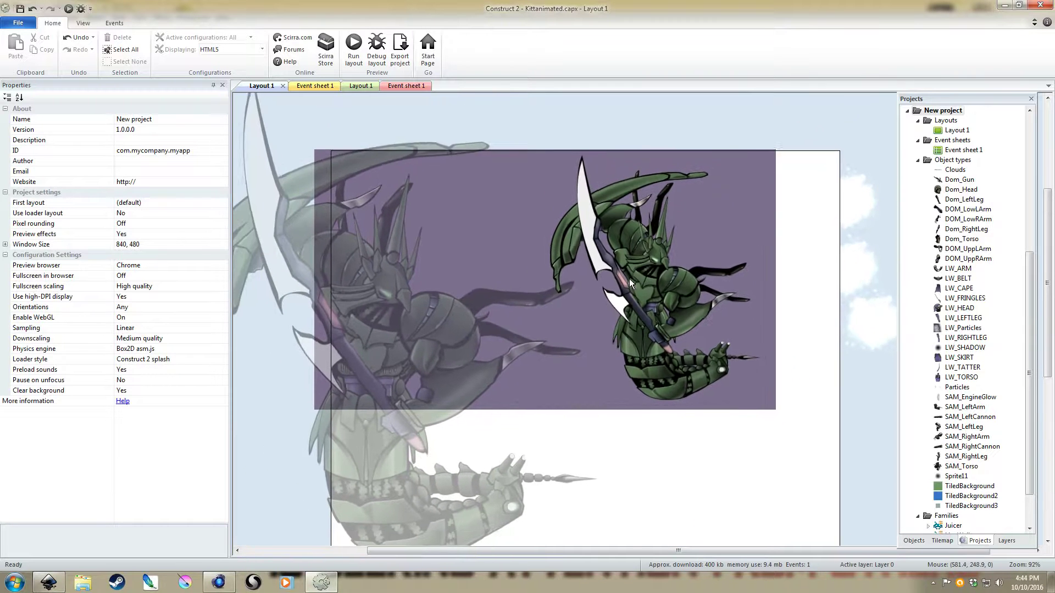
ctrl+scroll(628, 279, down, 1)
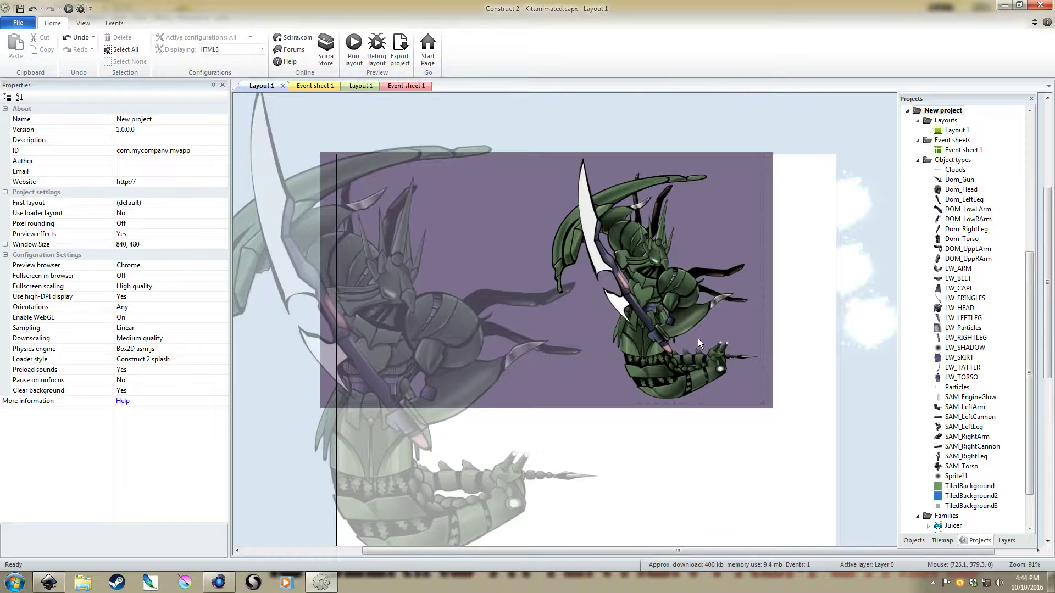
click(683, 317)
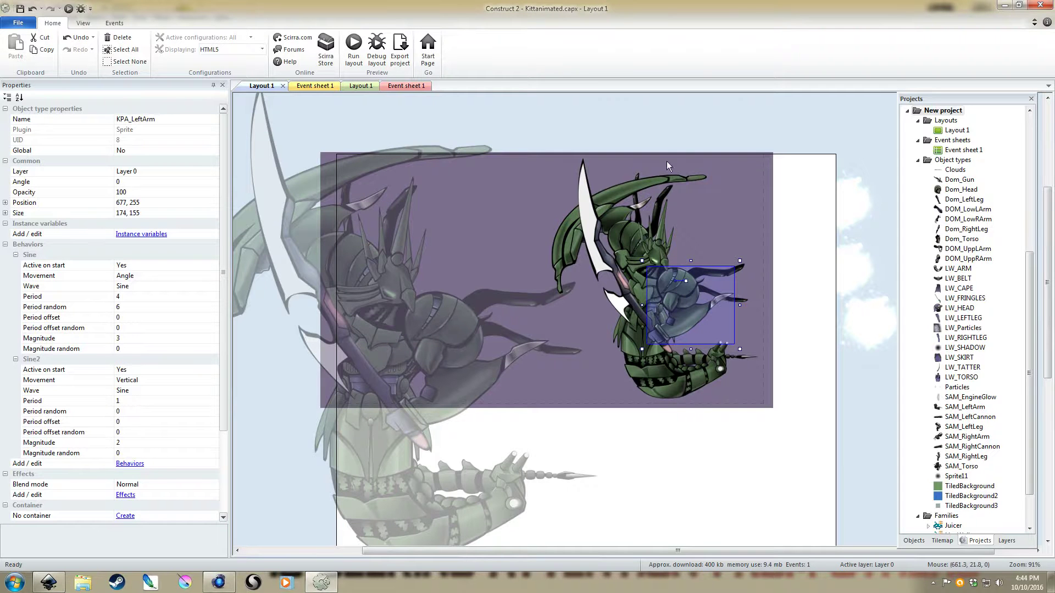
click(664, 127)
double_click(679, 284)
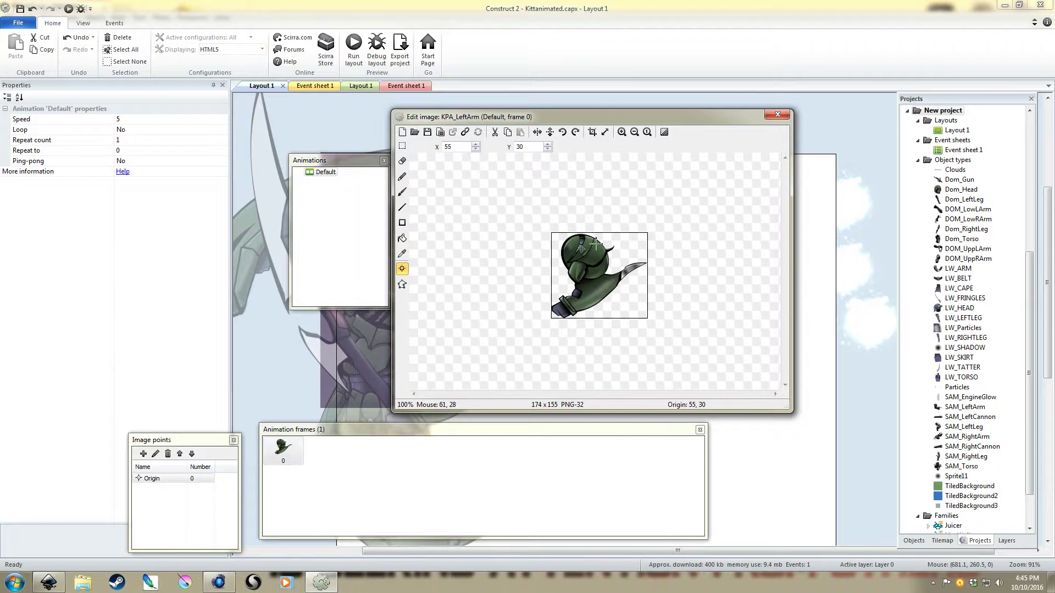
click(778, 116)
click(673, 121)
click(659, 245)
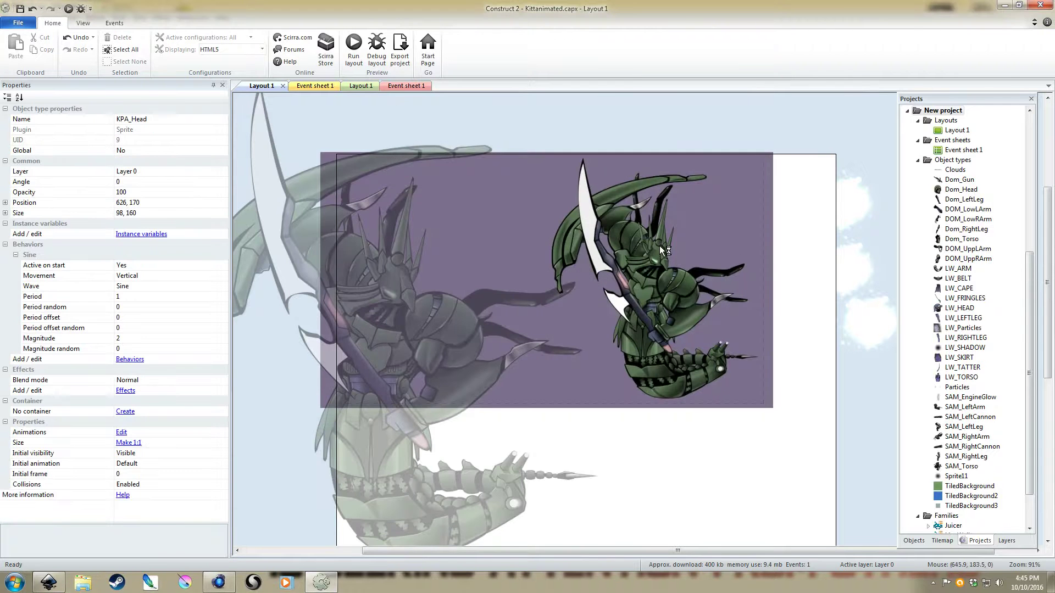
click(610, 231)
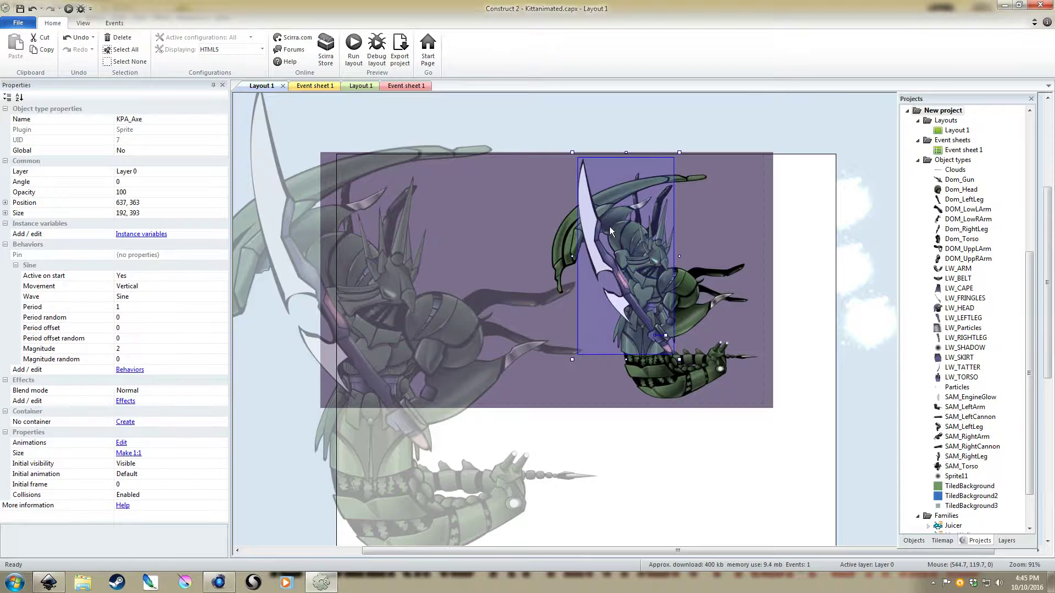
click(562, 252)
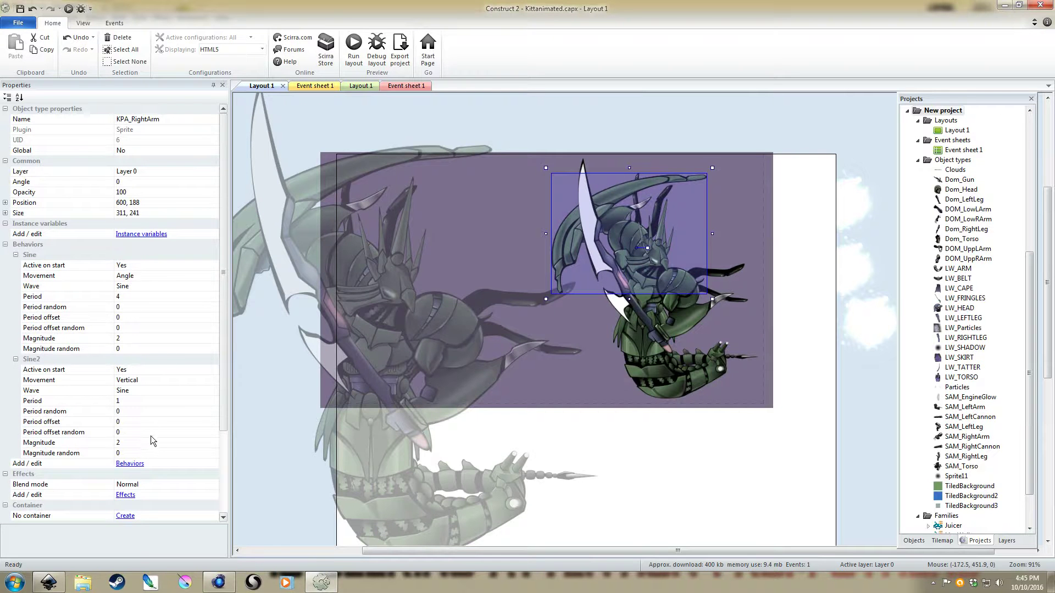
click(656, 125)
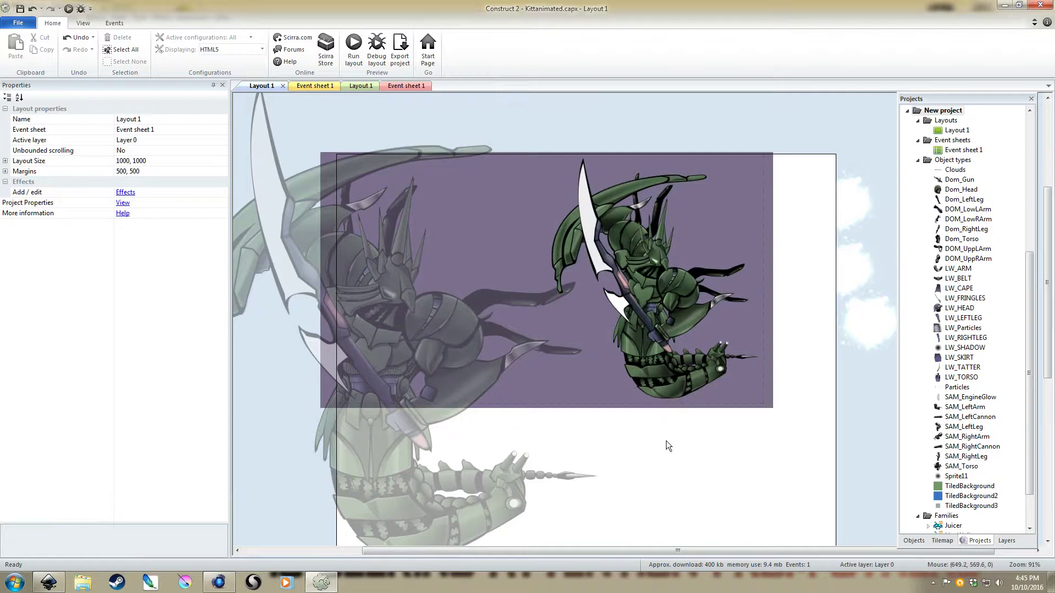
click(627, 291)
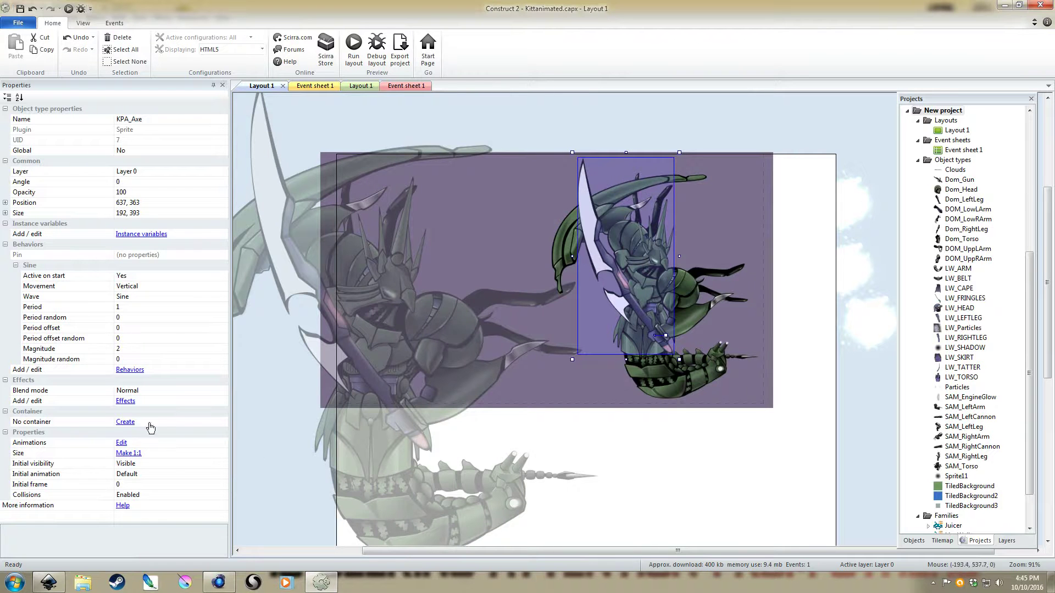
click(716, 472)
click(681, 269)
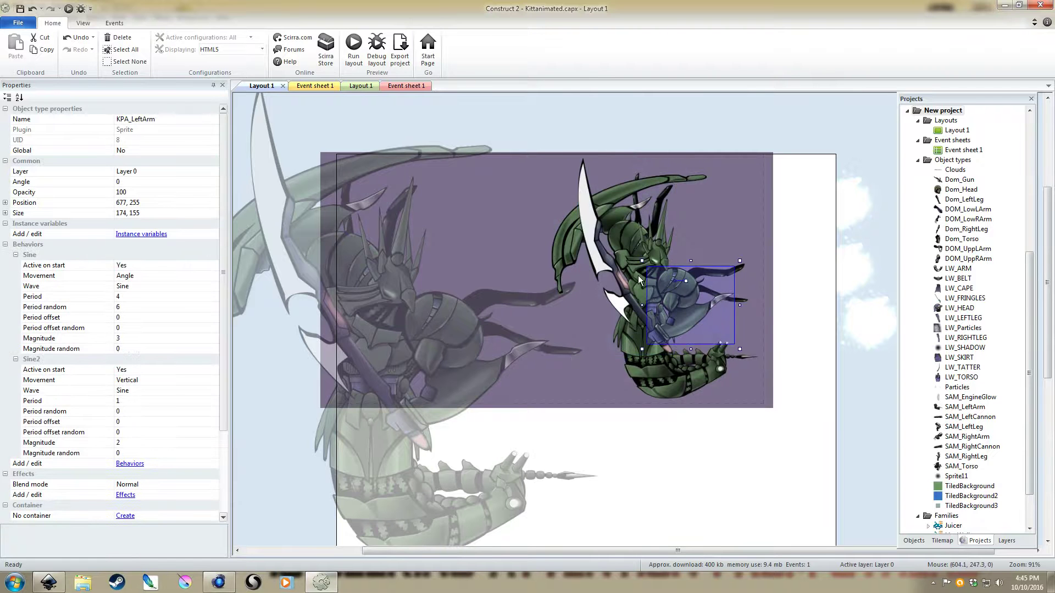
click(627, 302)
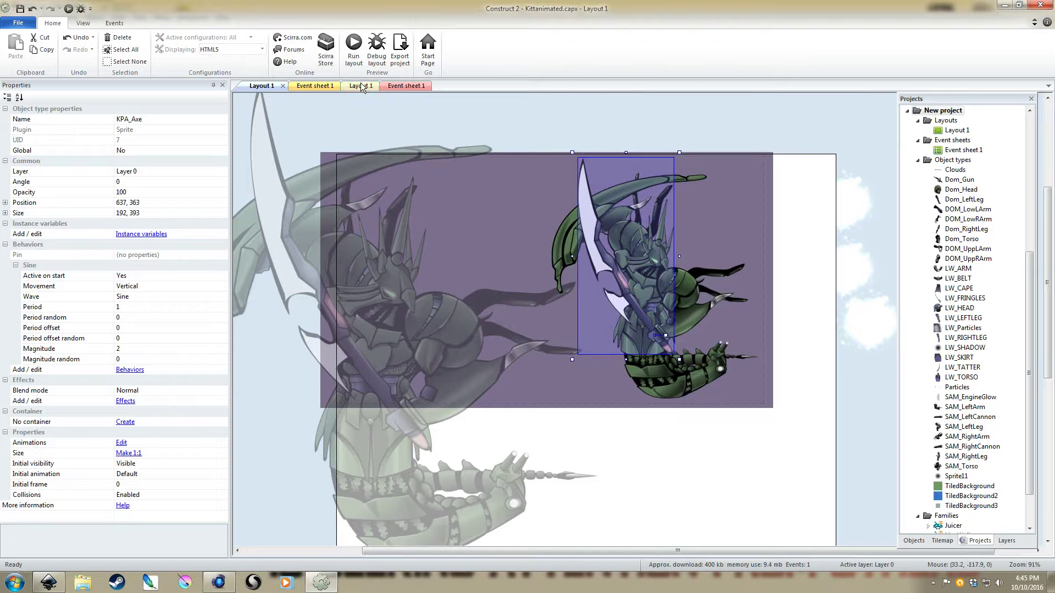
Step: Check the start-of-layout pin event on Event sheet 1, then return to Layout 1
click(308, 86)
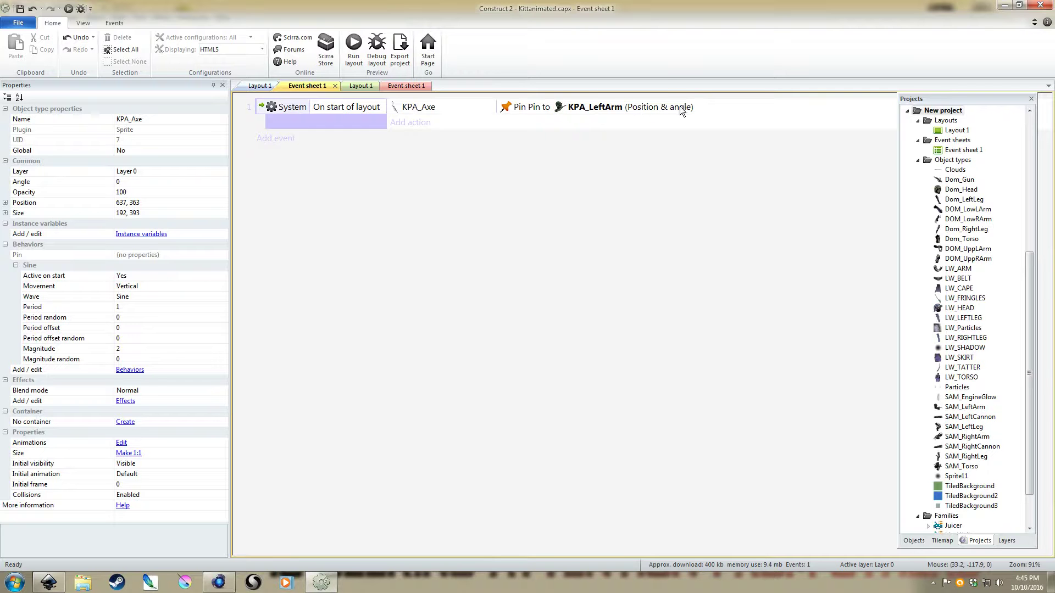
key(ctrl+Tab)
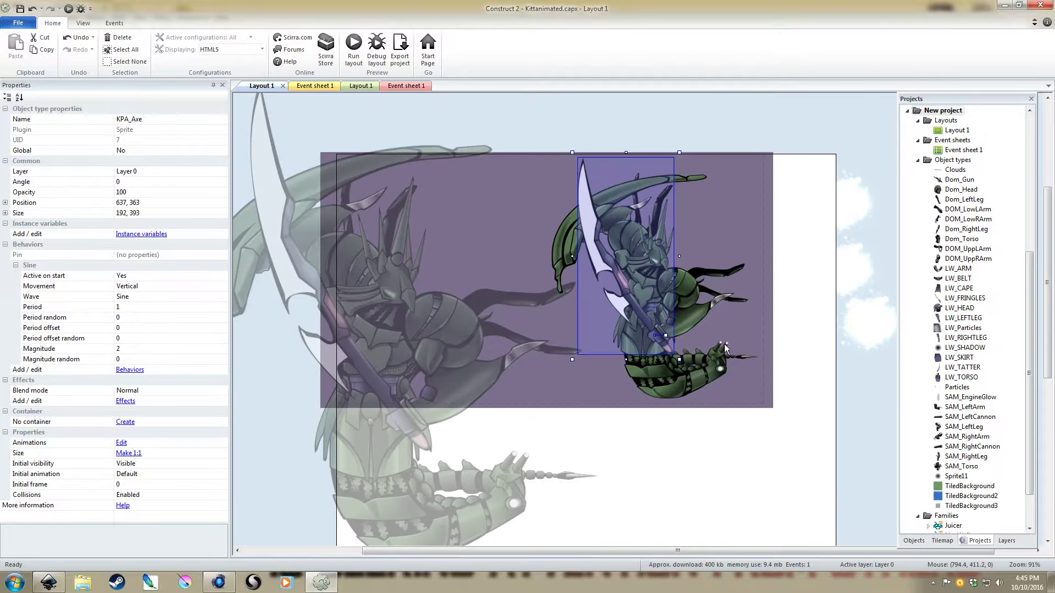
click(715, 131)
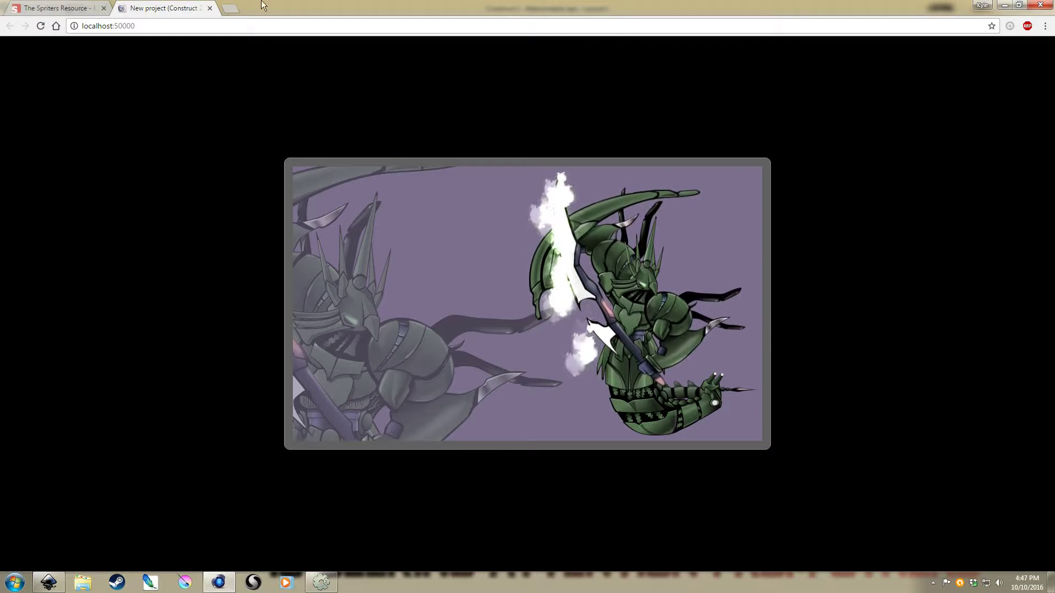
Step: Close the Chrome preview of the animated green figure
click(212, 8)
Step: Back in Construct 2, select each of the three plasma particle clouds, then clear the selection
click(321, 582)
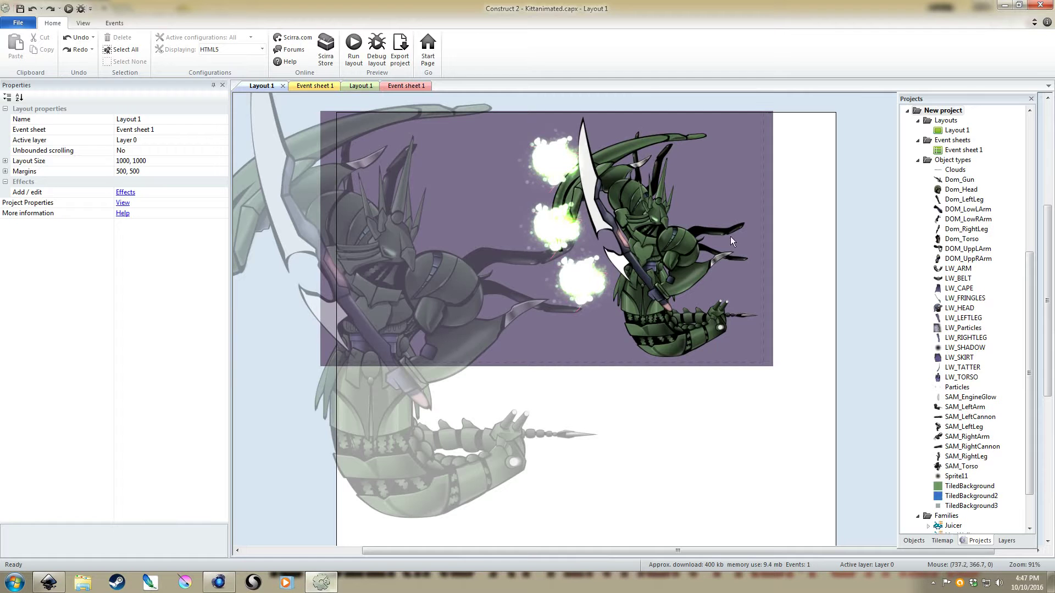
click(571, 149)
ctrl+click(548, 235)
ctrl+click(576, 280)
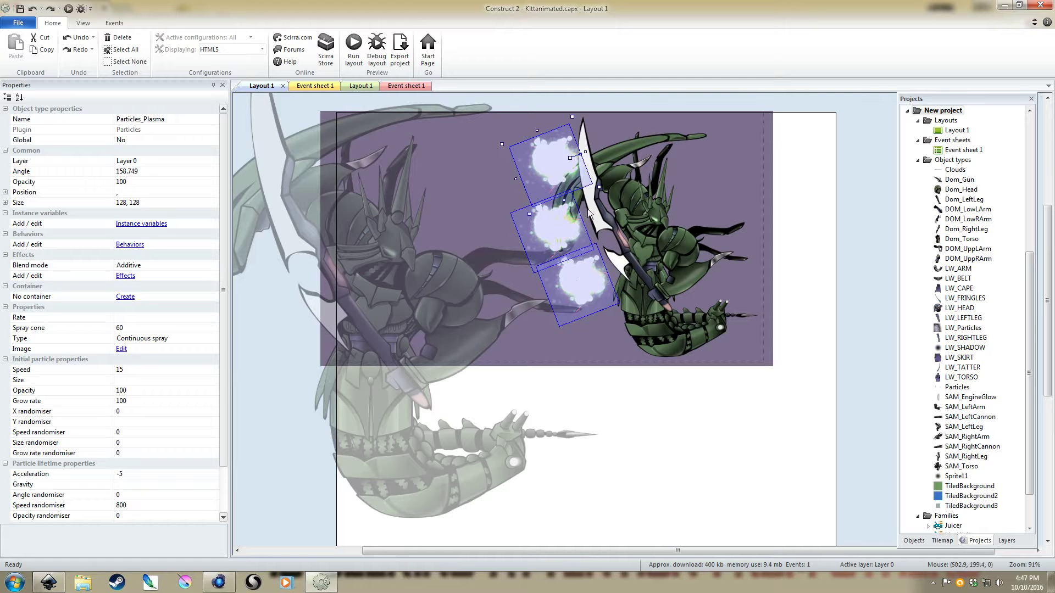
click(791, 217)
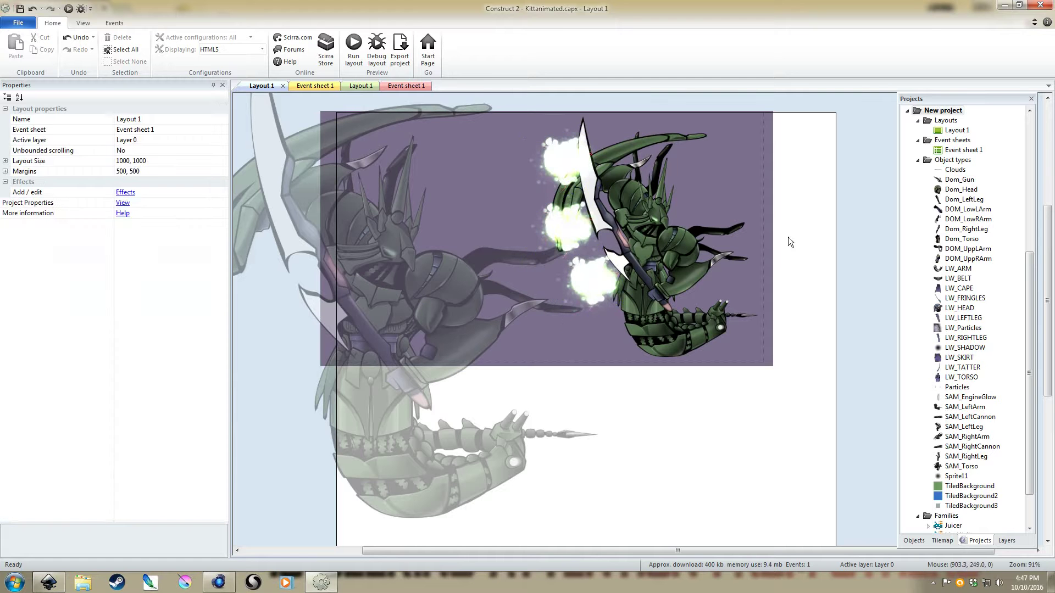
Step: Preview the animation in the browser with F5, then close it and return to Construct 2
key(F5)
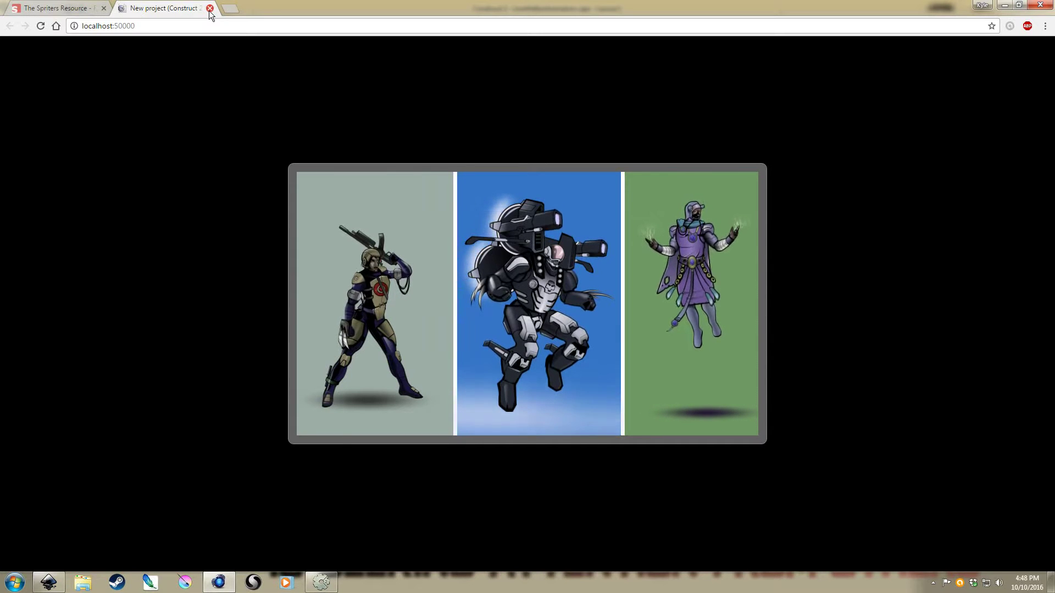
click(208, 11)
click(320, 582)
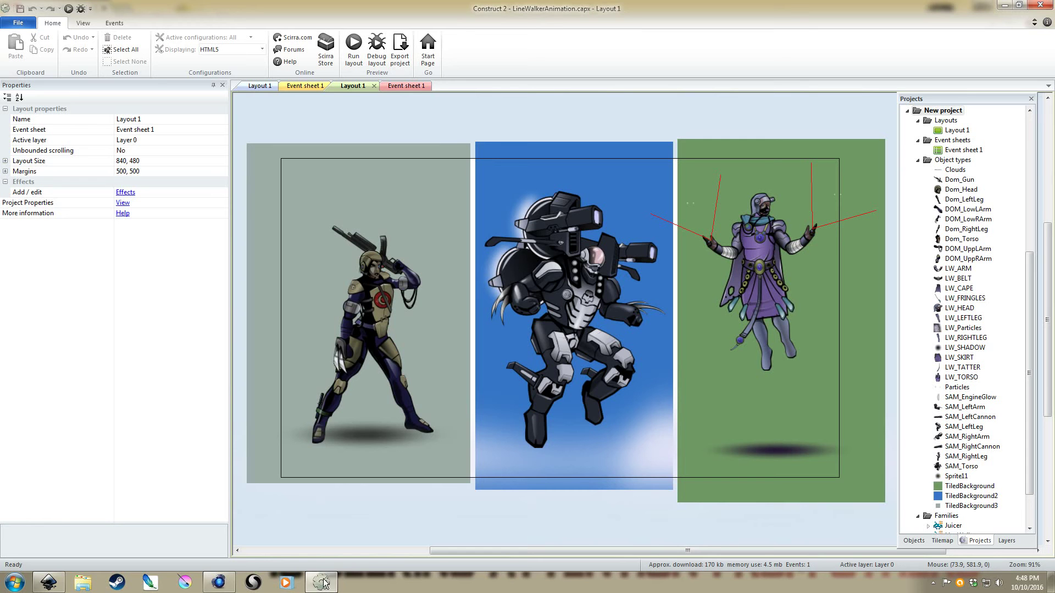
mouse_move(309, 583)
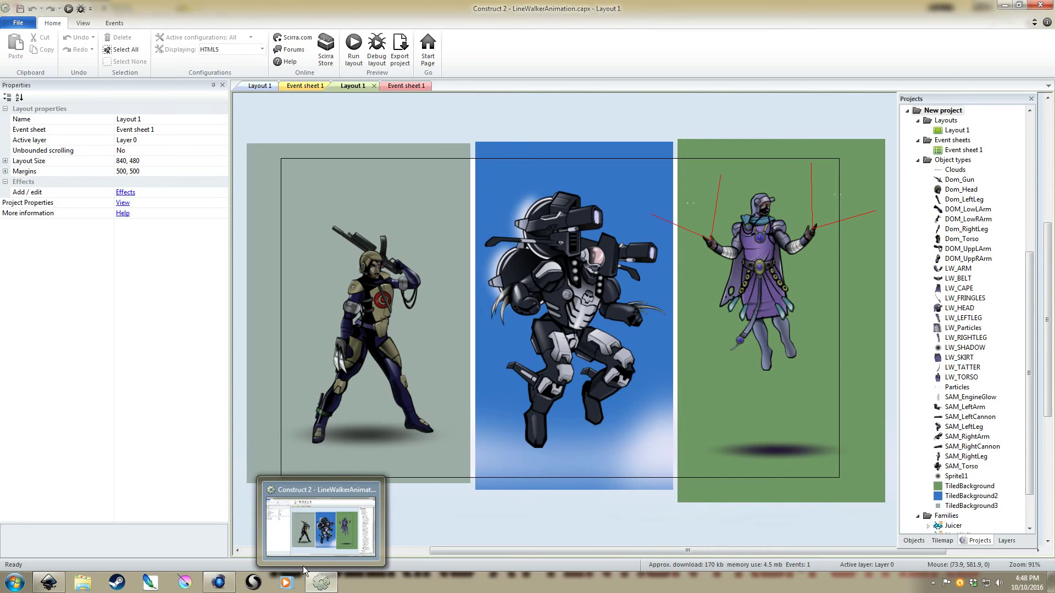